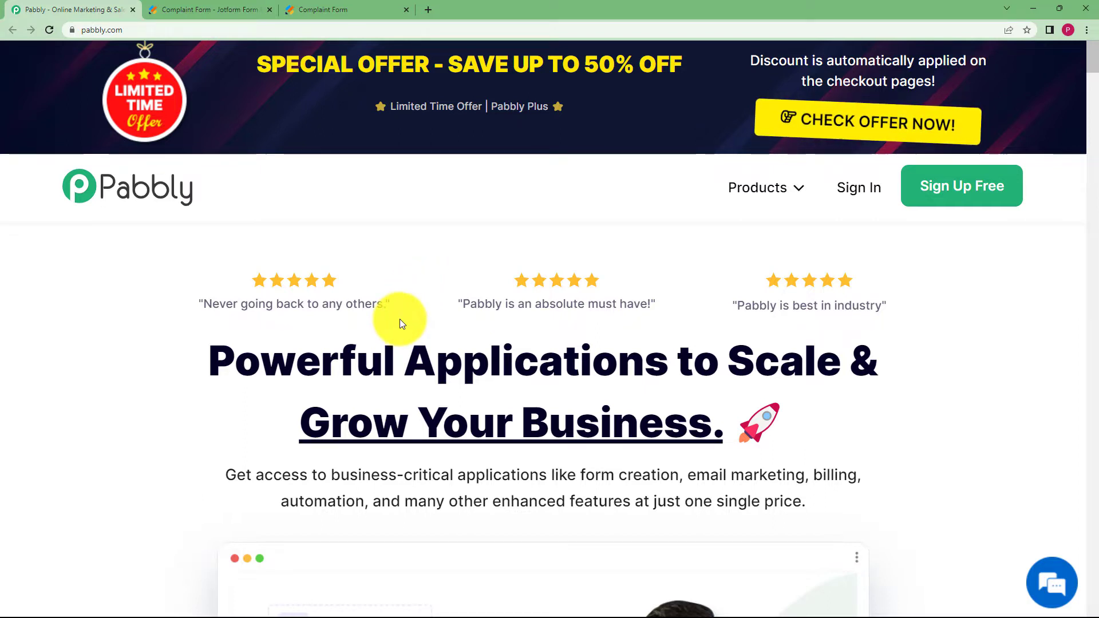
Step: Leave the Jotform Complaint Form, go back to pabbly.com and sign in to the account
click(234, 16)
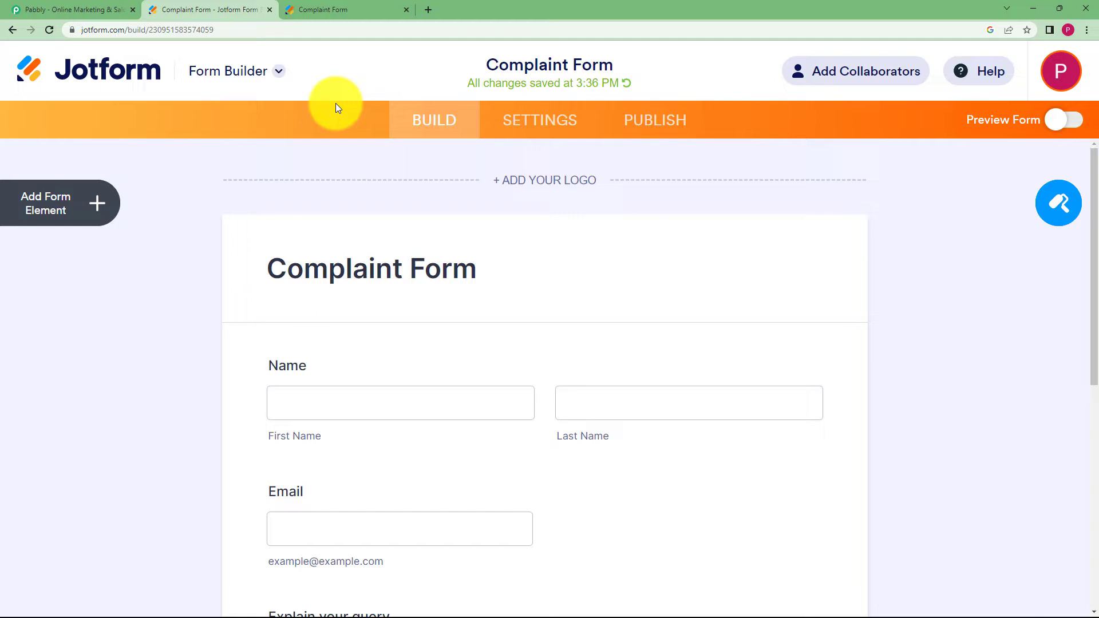
click(63, 10)
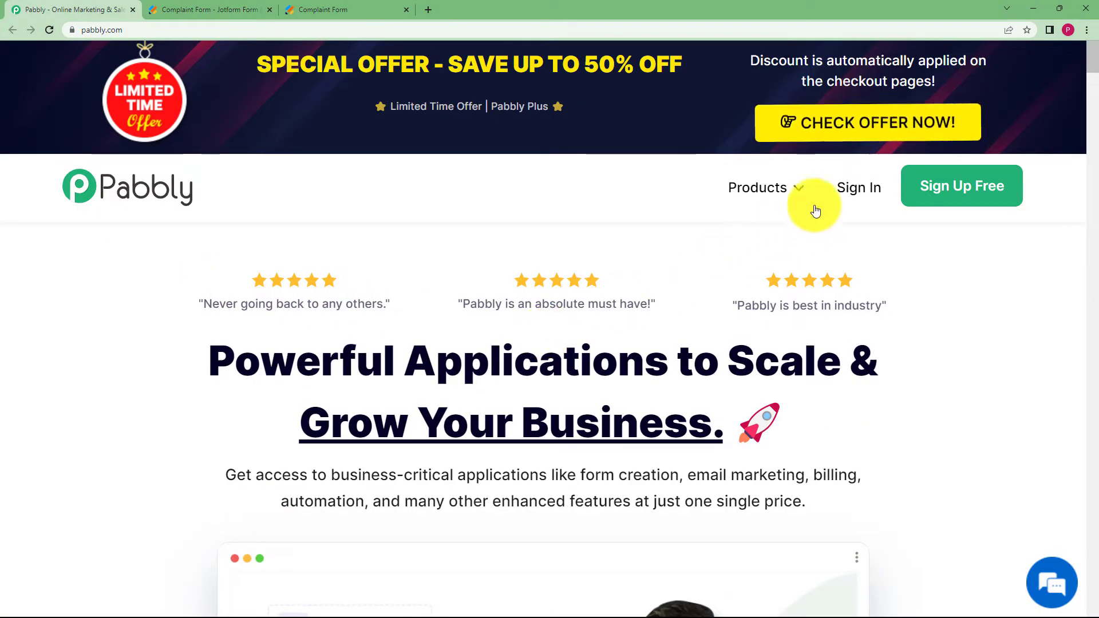
click(860, 198)
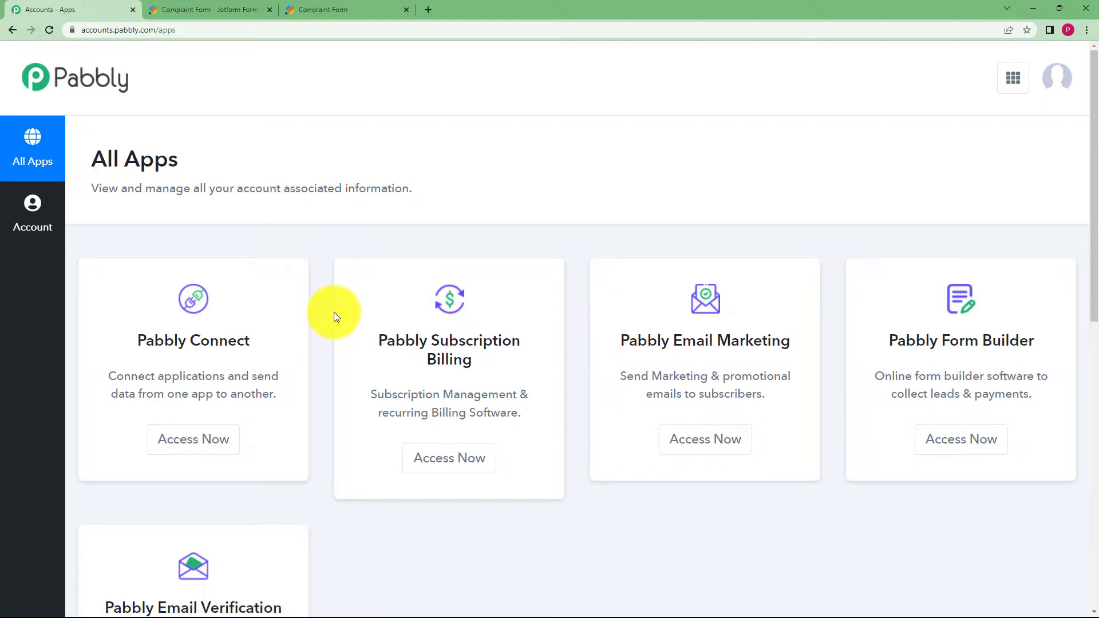
Step: Open Pabbly Connect and create a workflow named 'Send Emails for Webhook Responses'
scroll(334, 312, down, 2)
drag(130, 229, 272, 233)
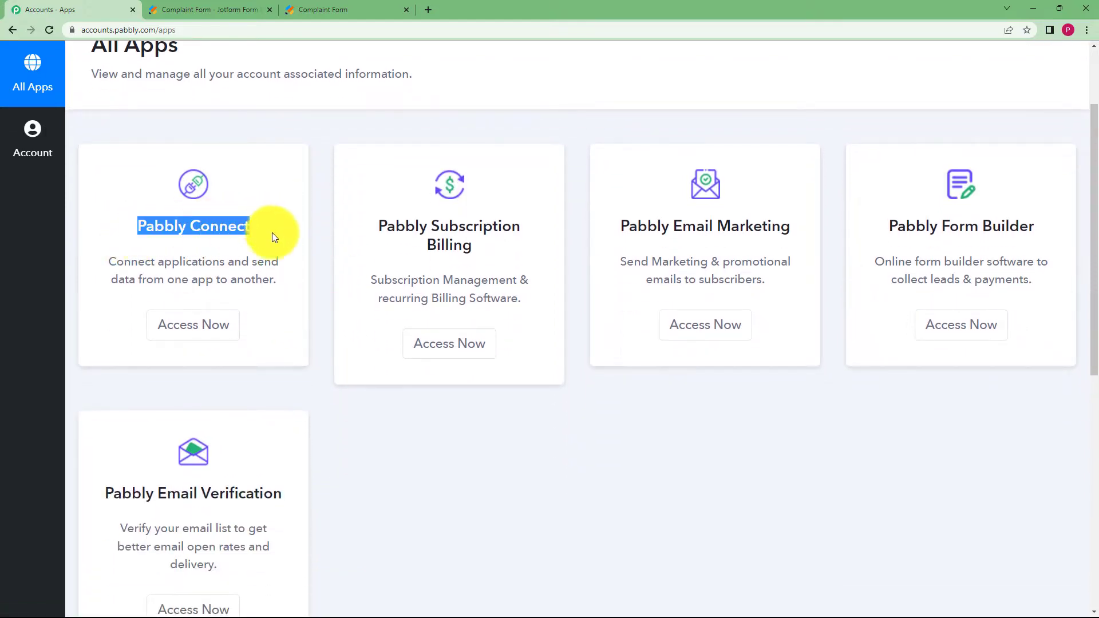
click(232, 336)
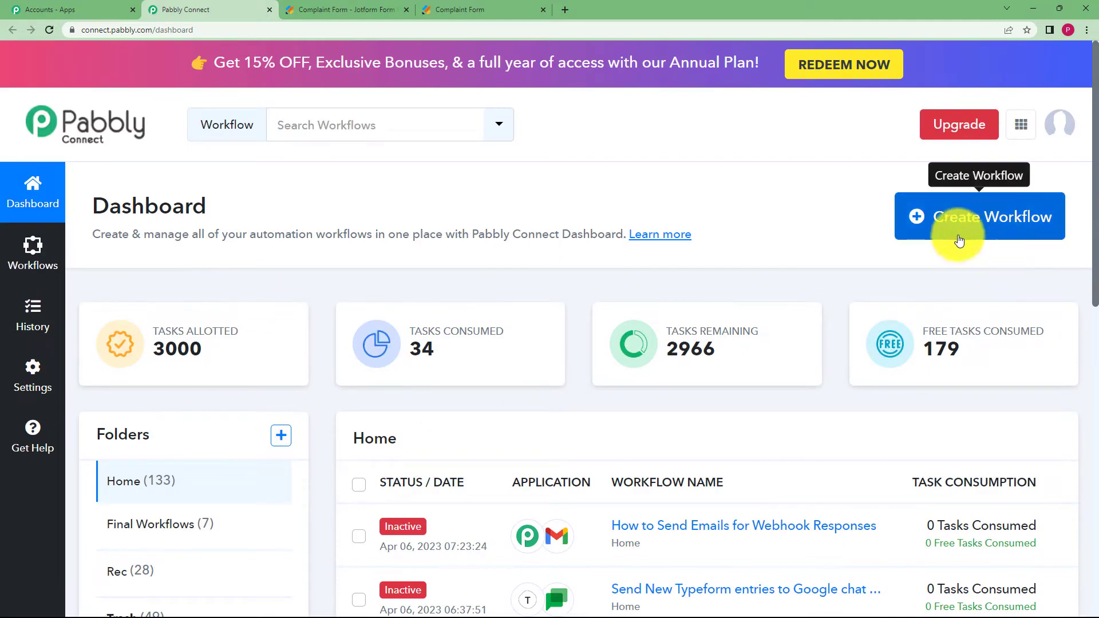
click(1013, 235)
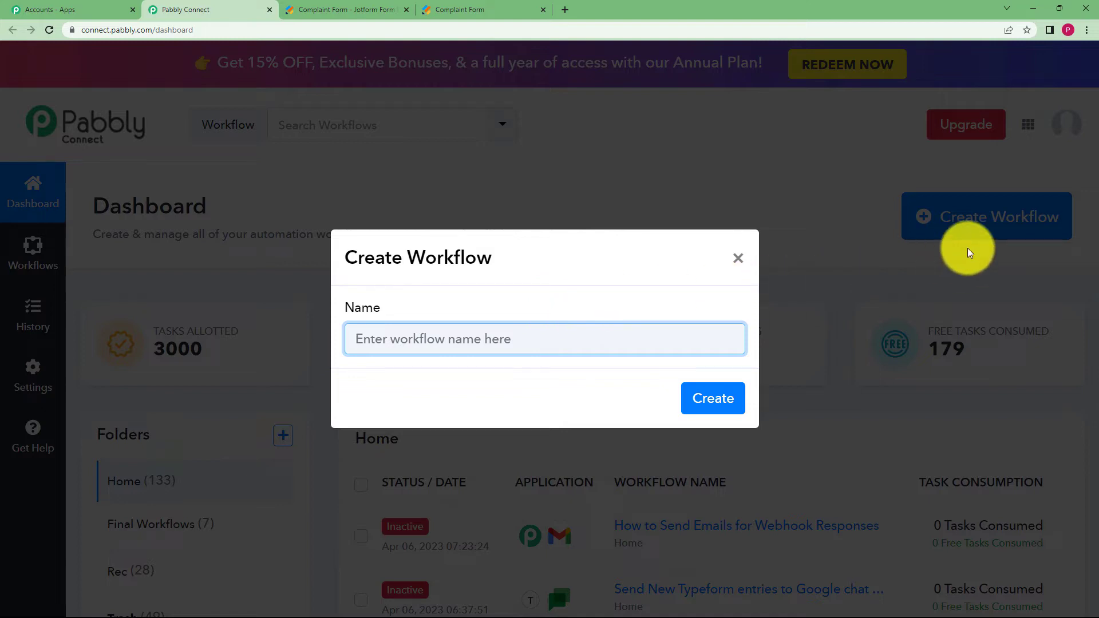
text(Send E)
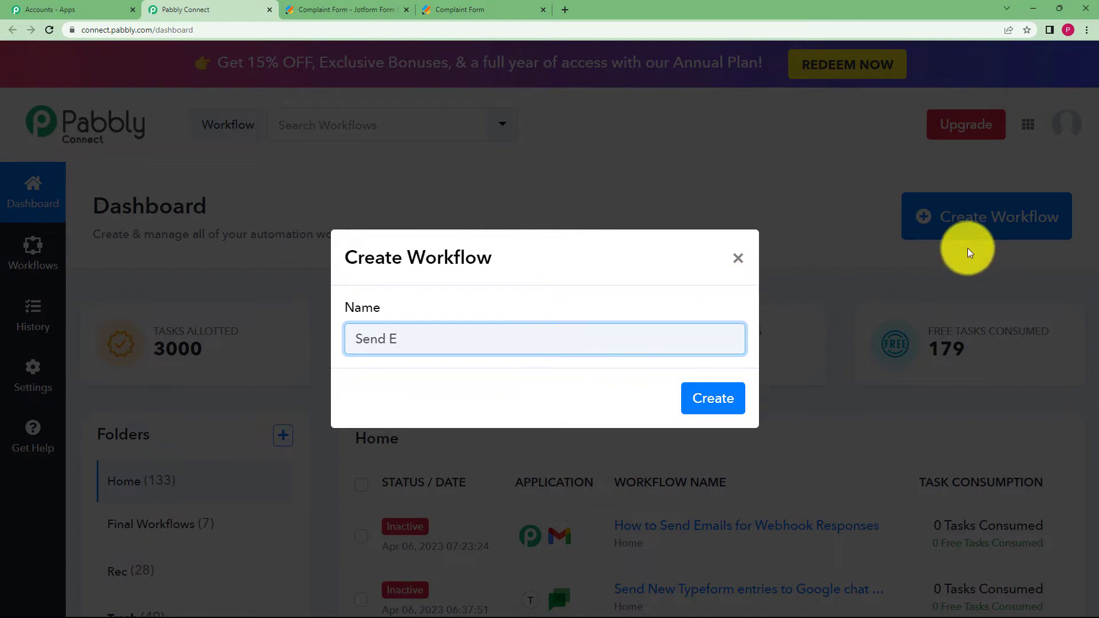
text(mails for Webhook Responses)
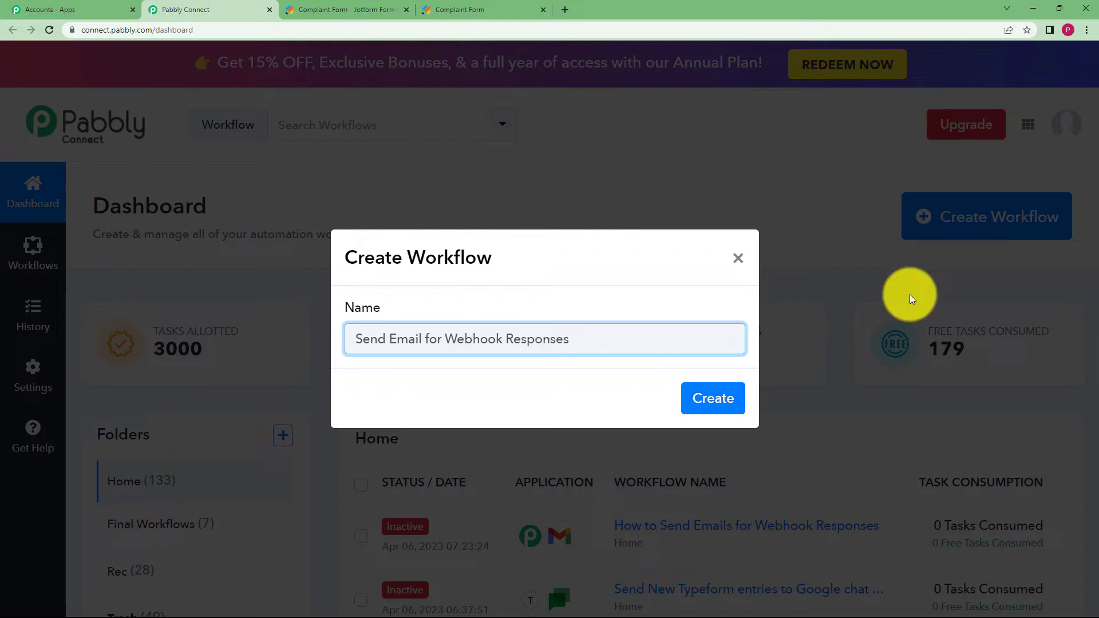
click(710, 399)
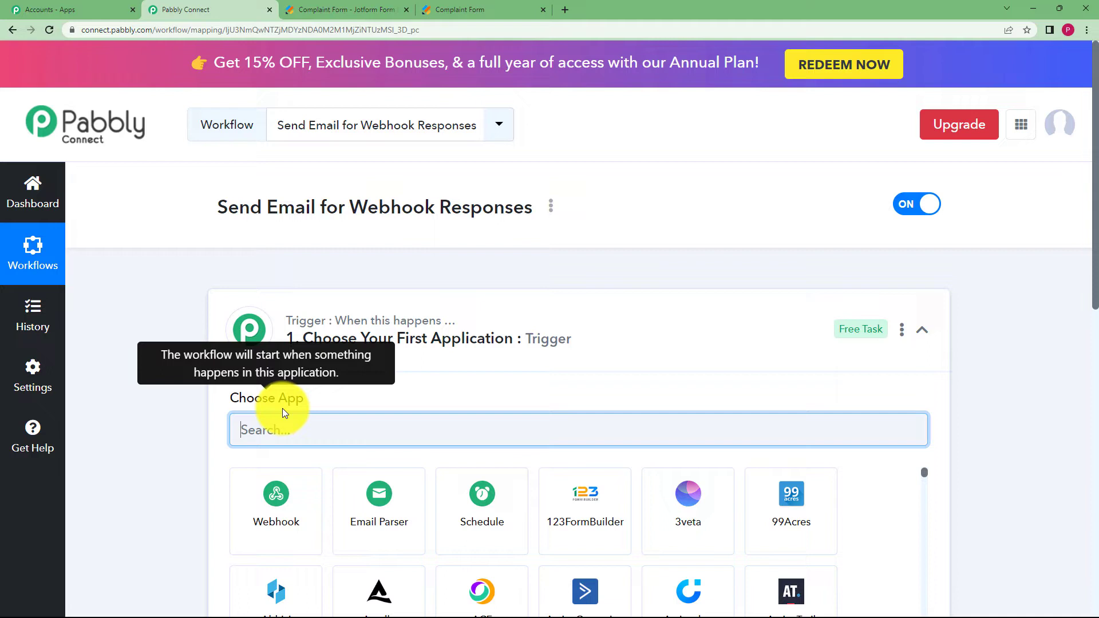
Step: Choose Webhook by Pabbly as the workflow's trigger app
scroll(246, 430, down, 2)
click(386, 239)
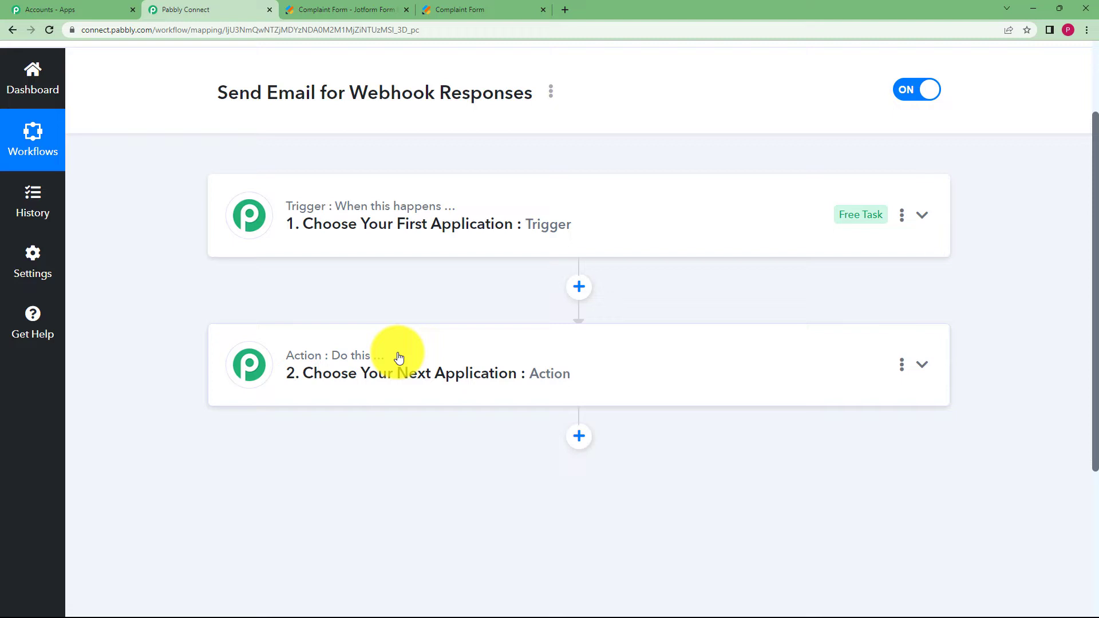
click(320, 248)
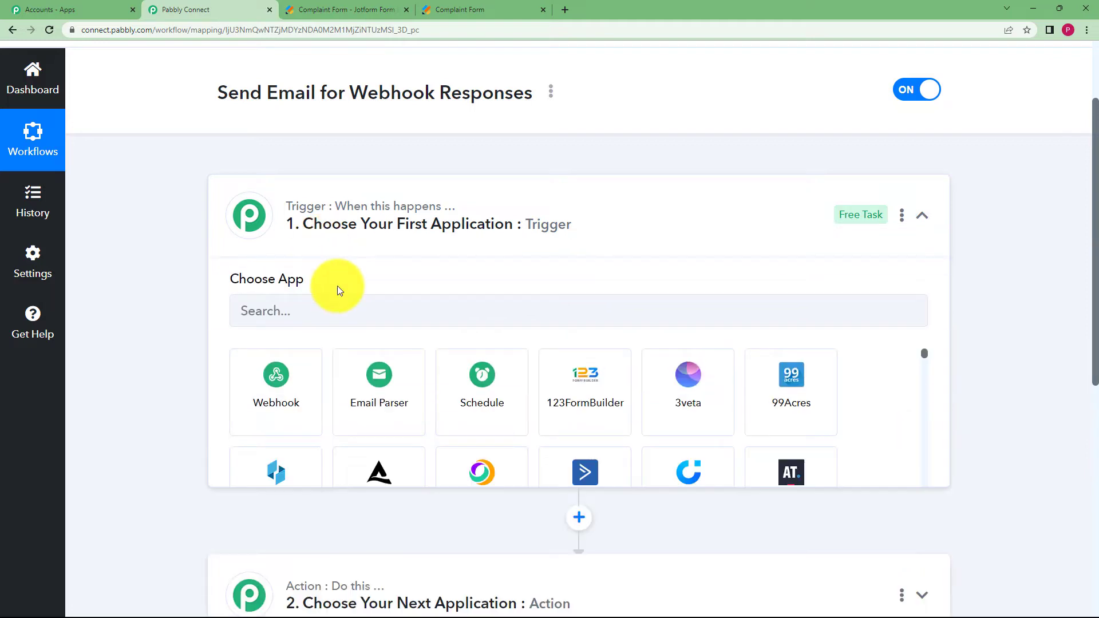
click(365, 249)
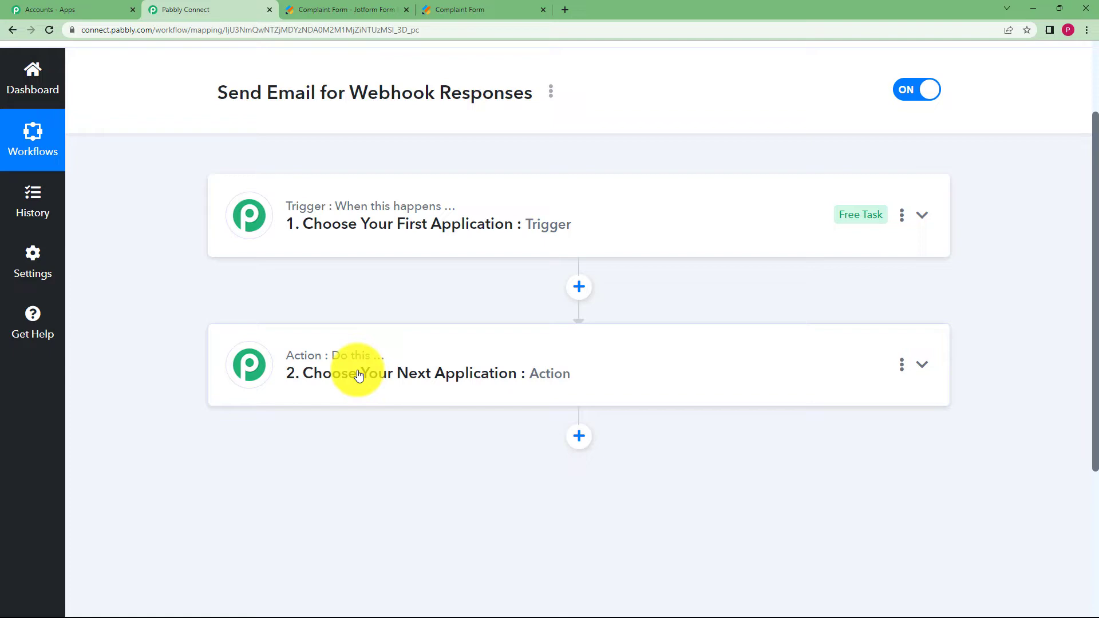
click(338, 224)
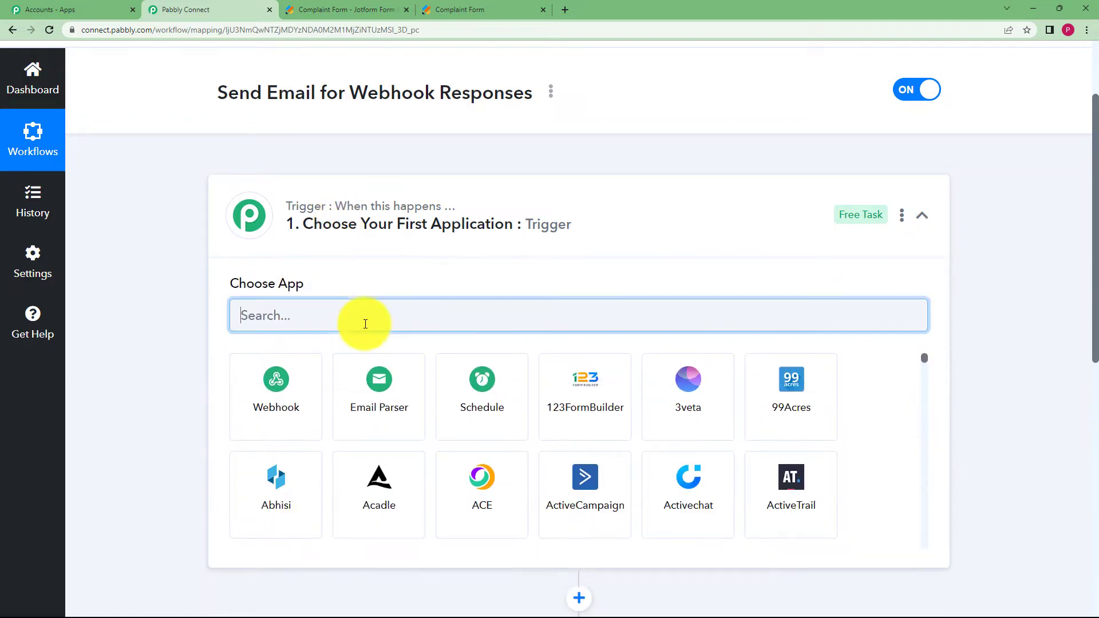
click(289, 392)
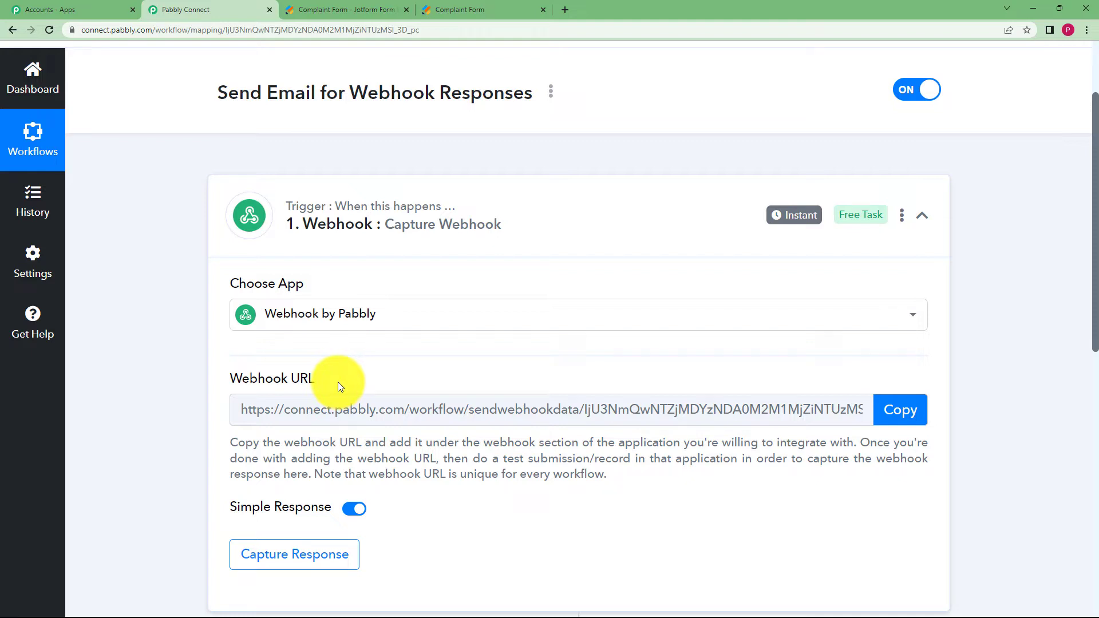
Step: Glance at the Jotform complaint form, then return to the workflow's webhook URL
mouse_move(294, 376)
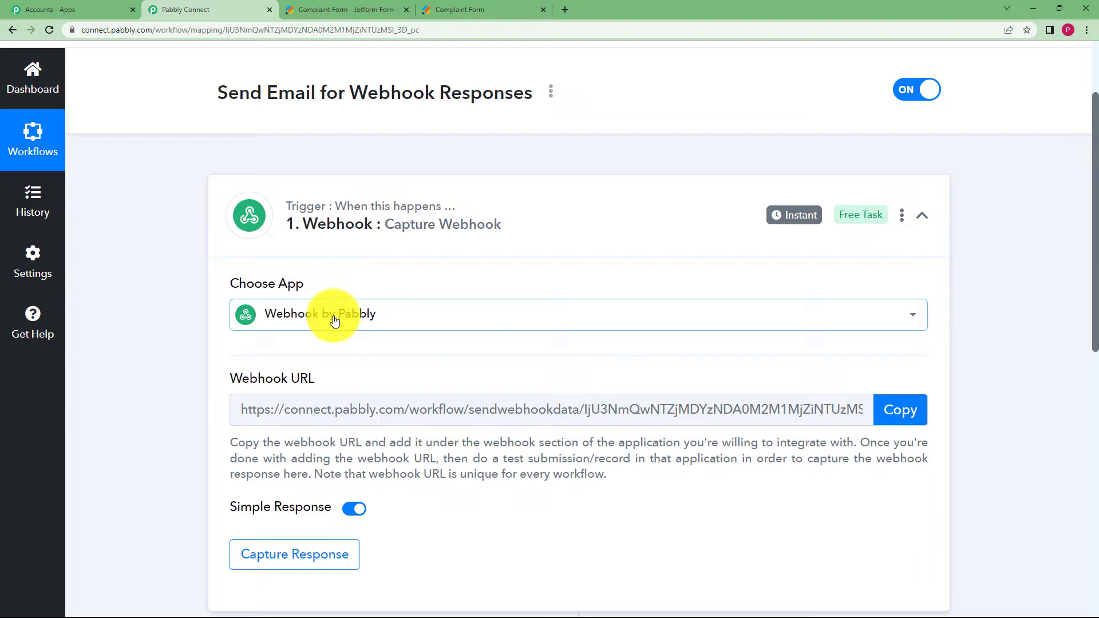
click(338, 6)
click(209, 13)
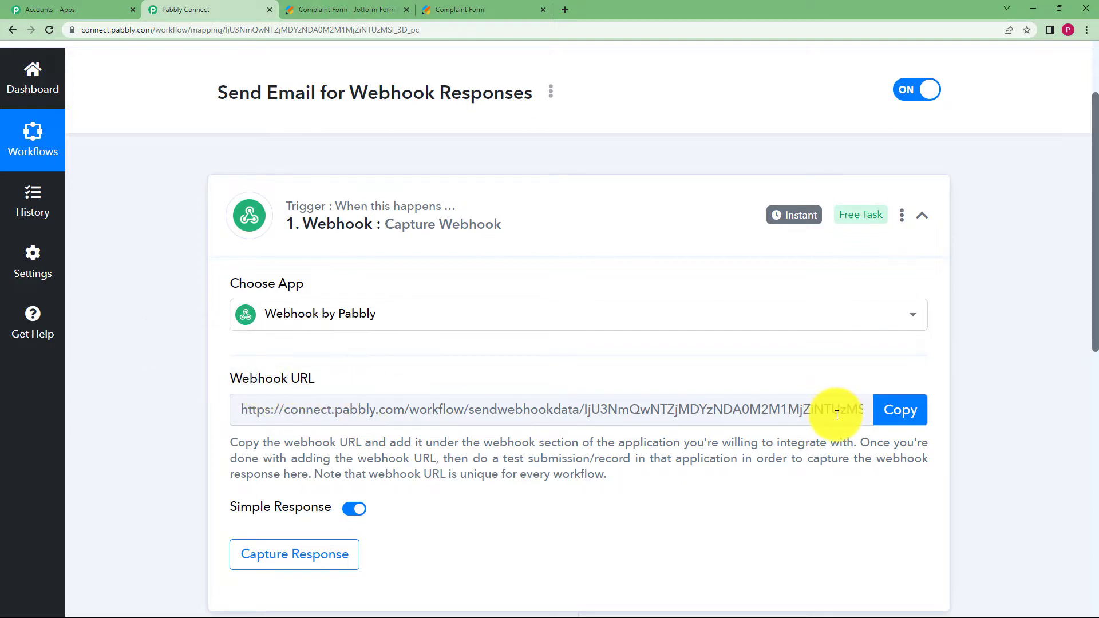
Step: Open the Jotform Complaint Form's Settings > Integrations
click(309, 10)
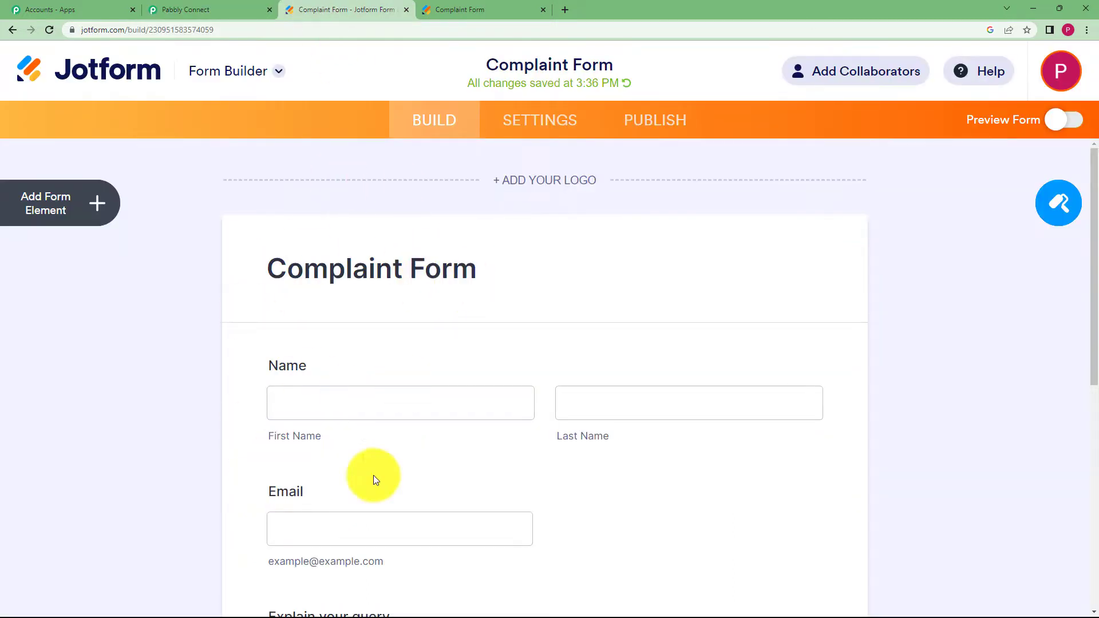
scroll(258, 407, down, 4)
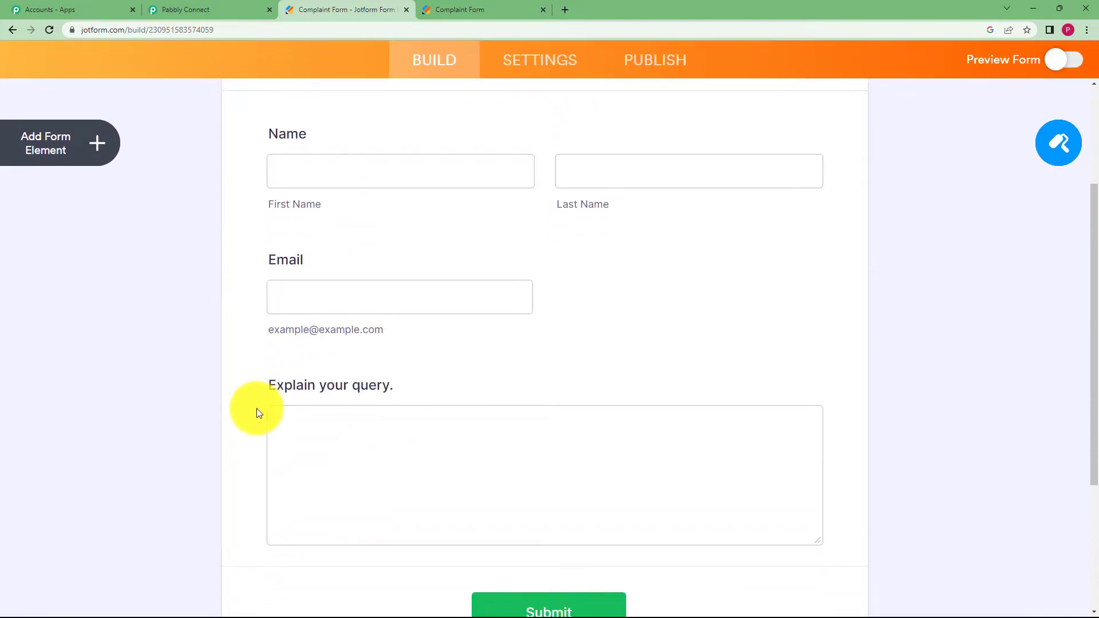
scroll(257, 408, up, 4)
click(197, 10)
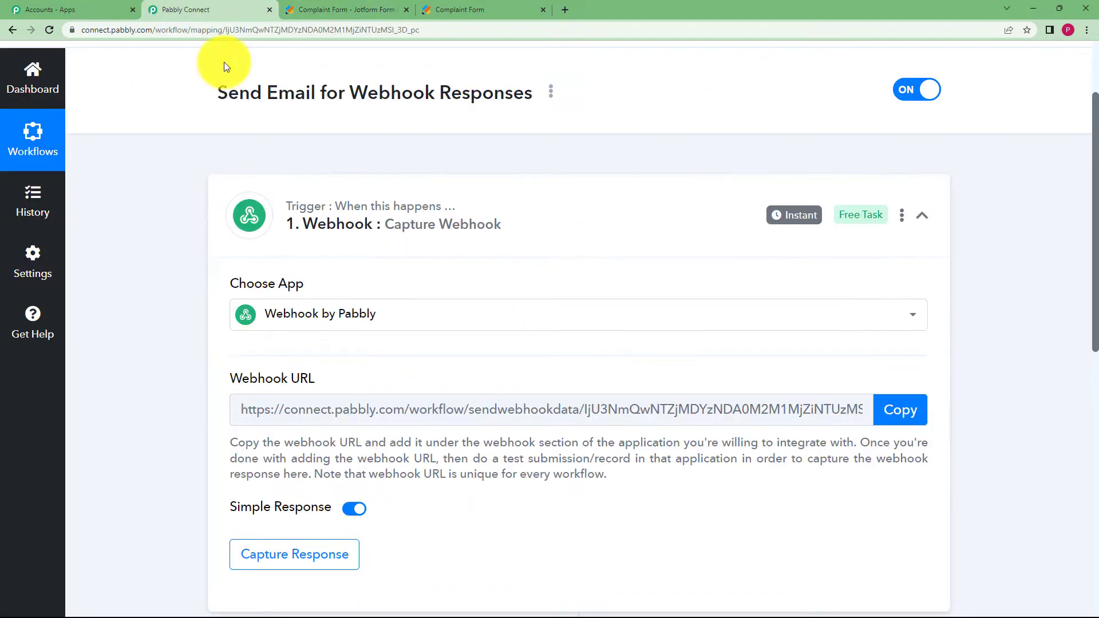
click(355, 6)
click(562, 121)
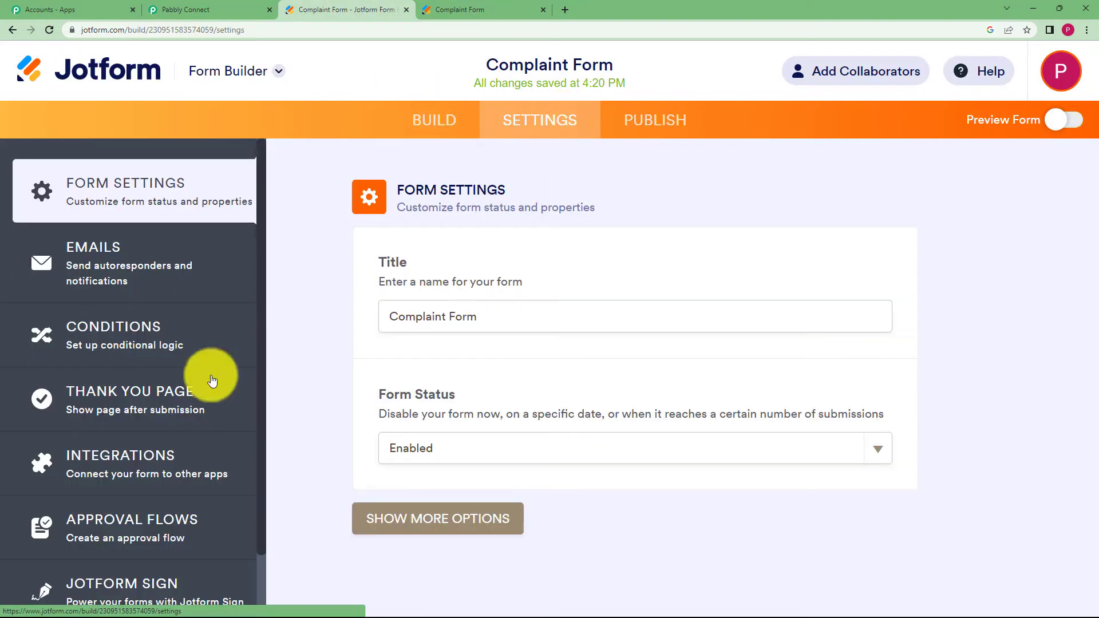
click(157, 446)
click(706, 248)
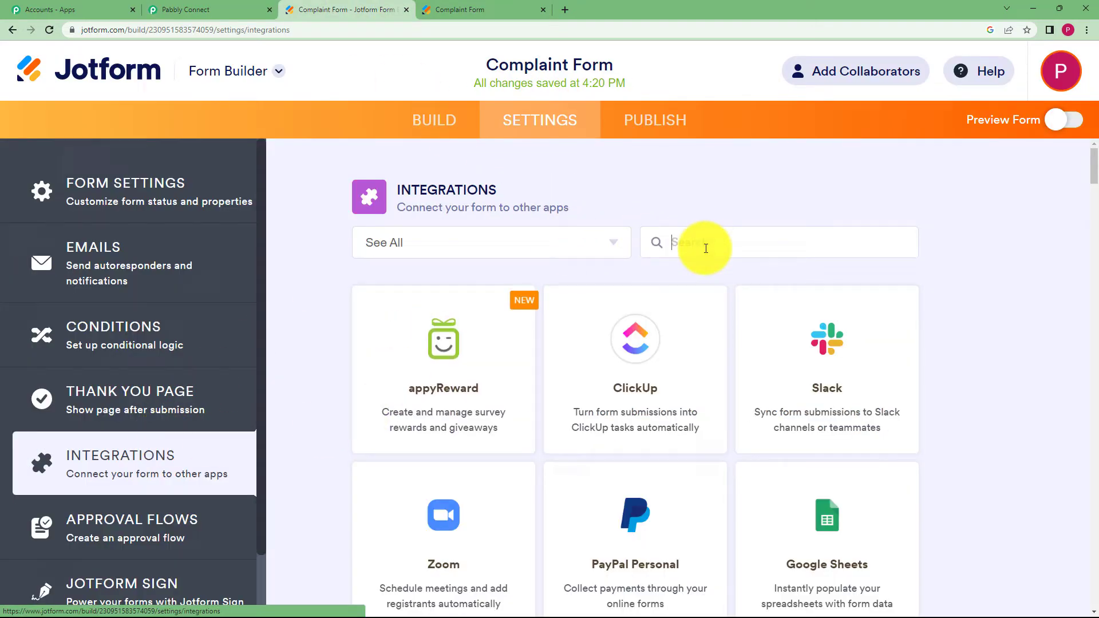
text(webj)
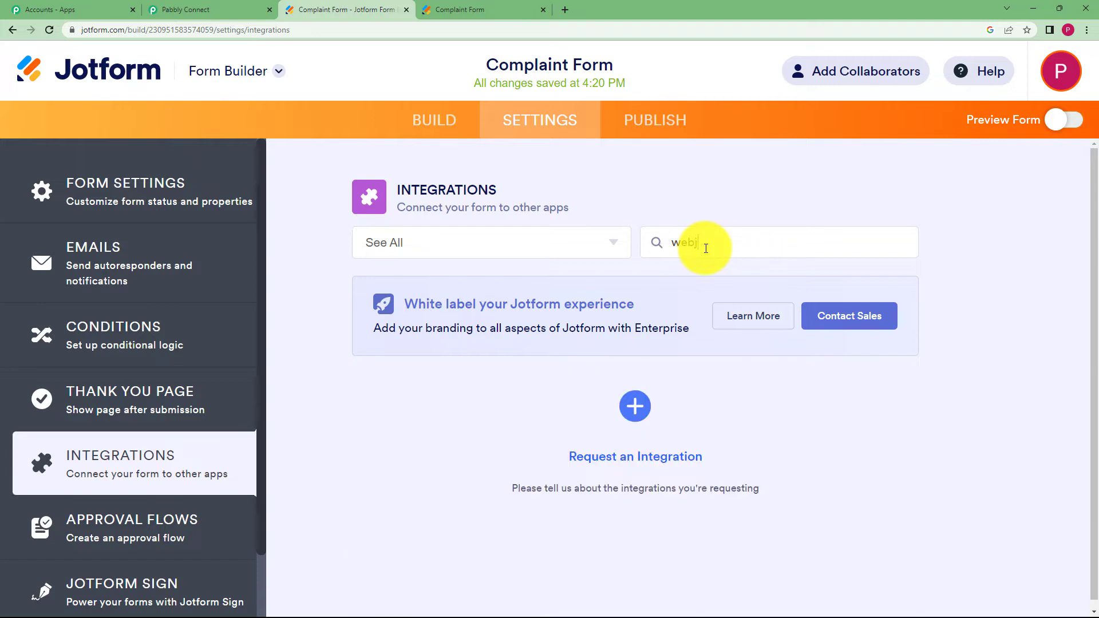
key(BackSpace)
text(hoo)
click(449, 441)
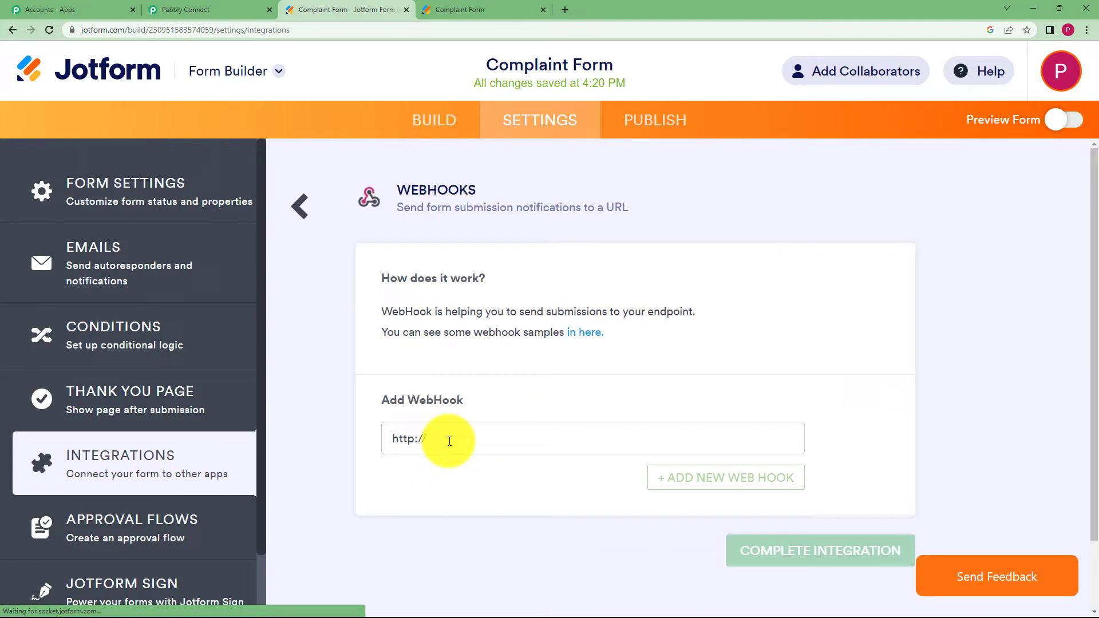
drag(449, 441, 331, 449)
key(BackSpace)
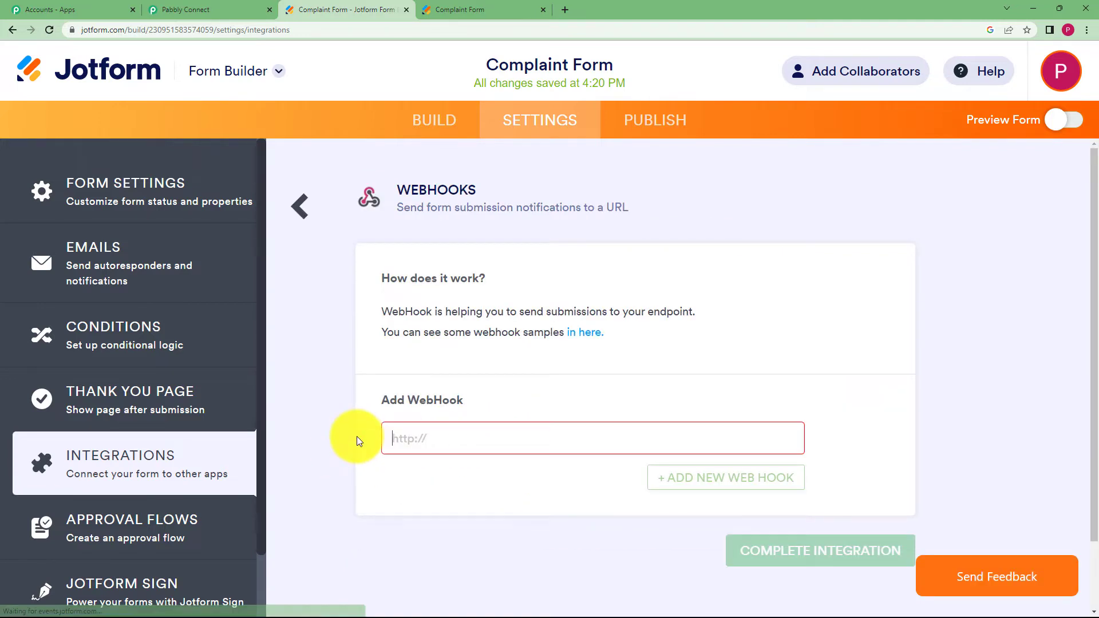
Step: Paste the Pabbly webhook URL into Jotform WebHooks, complete the integration, and open the live form
click(266, 9)
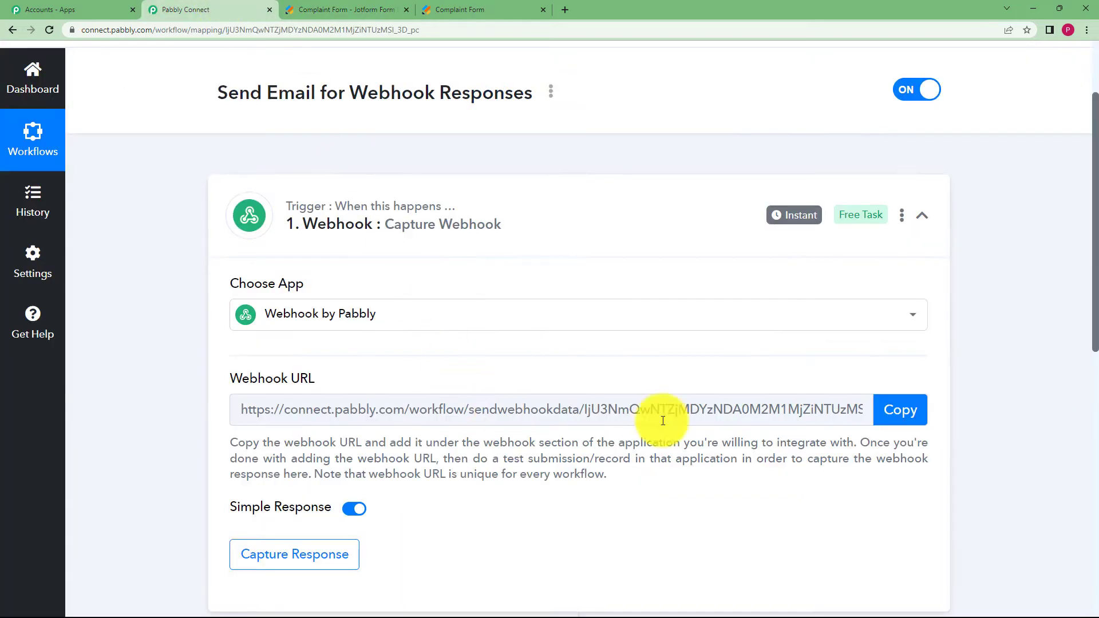
click(905, 422)
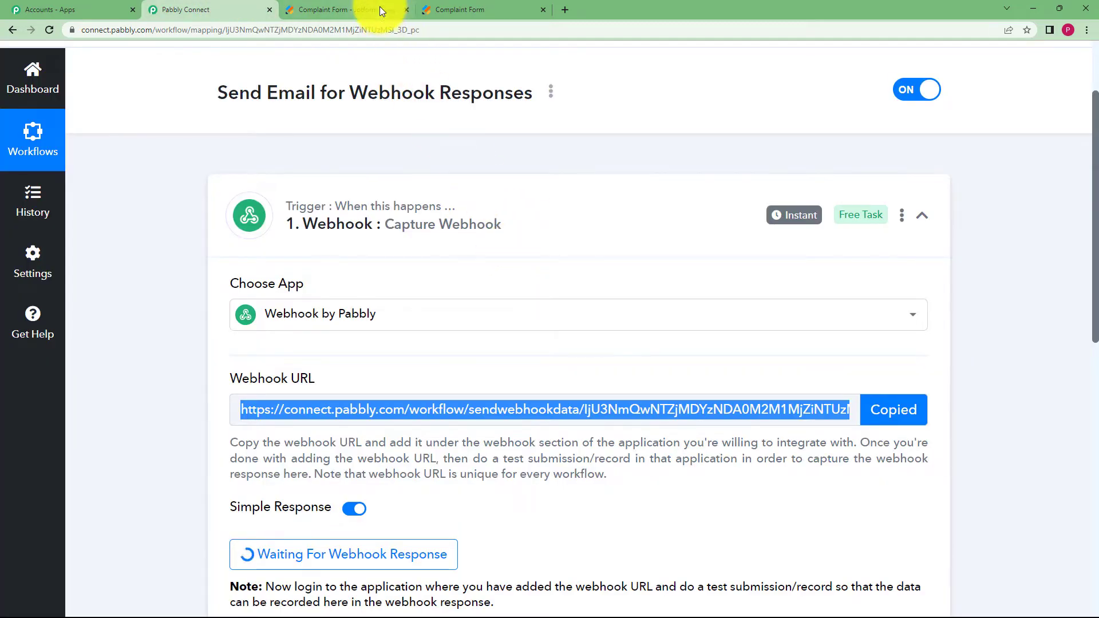
click(379, 8)
key(ctrl+v)
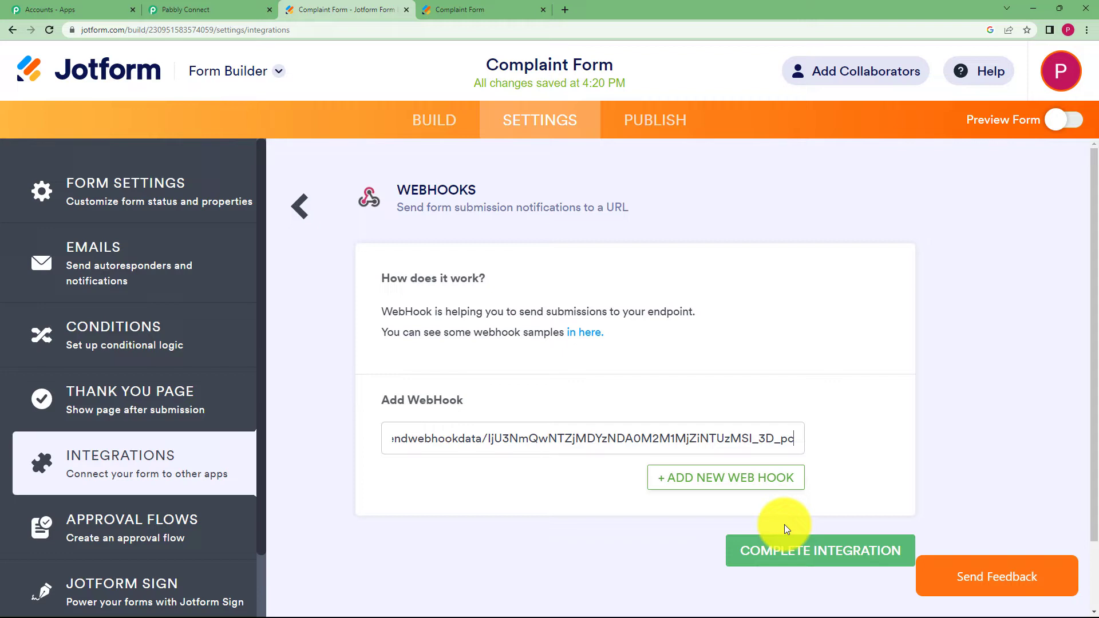
click(815, 551)
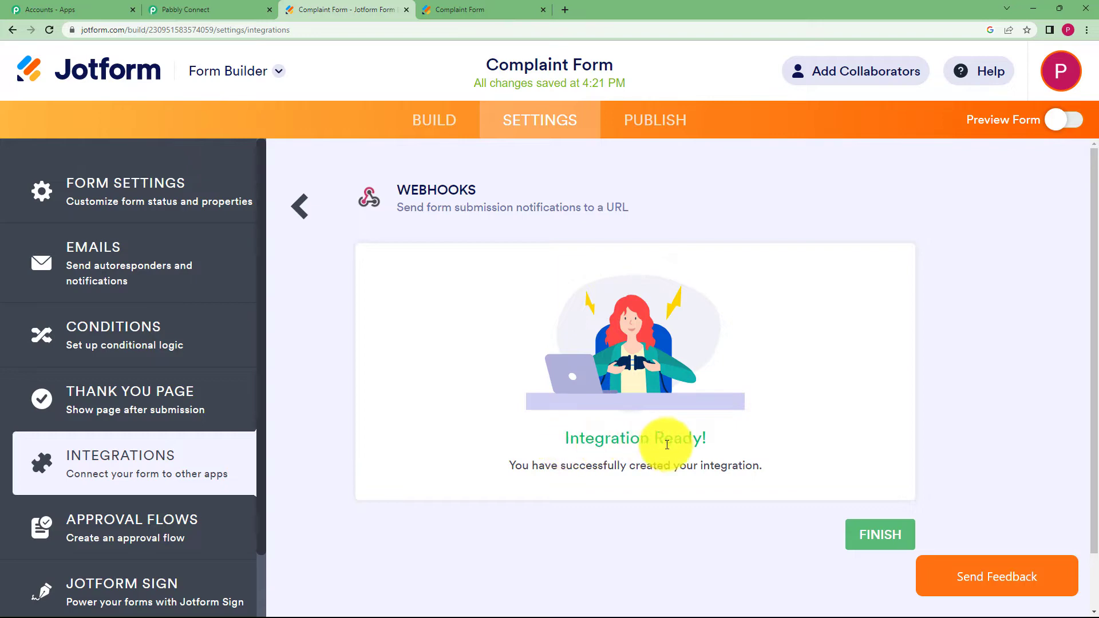
click(858, 540)
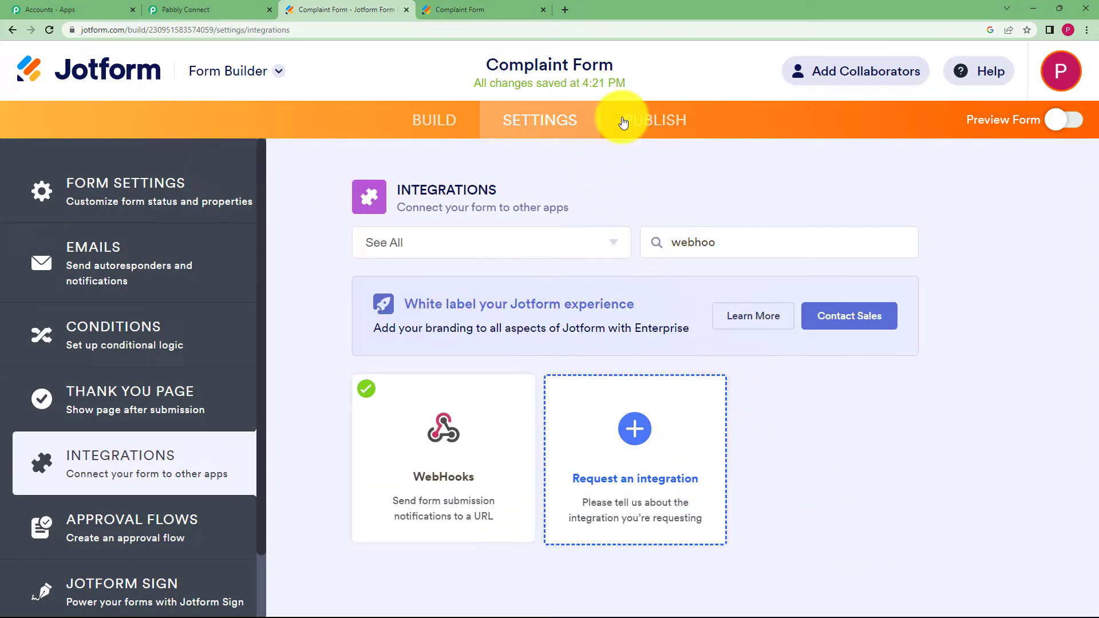
click(479, 8)
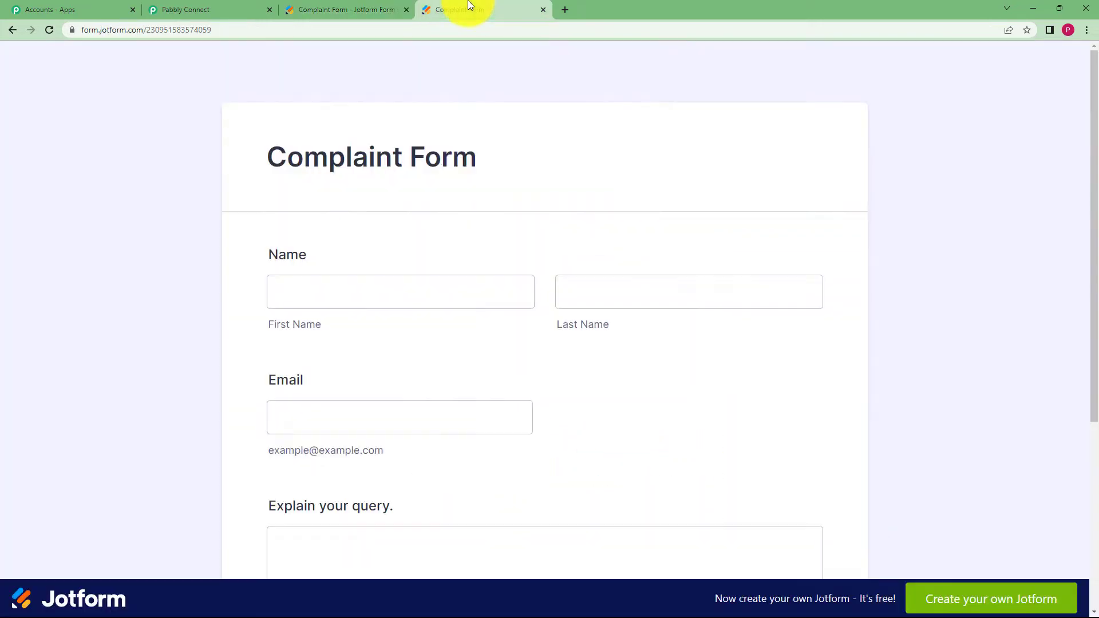
Step: Fill in the demo first name and last name 'User' on the live Complaint Form
click(214, 9)
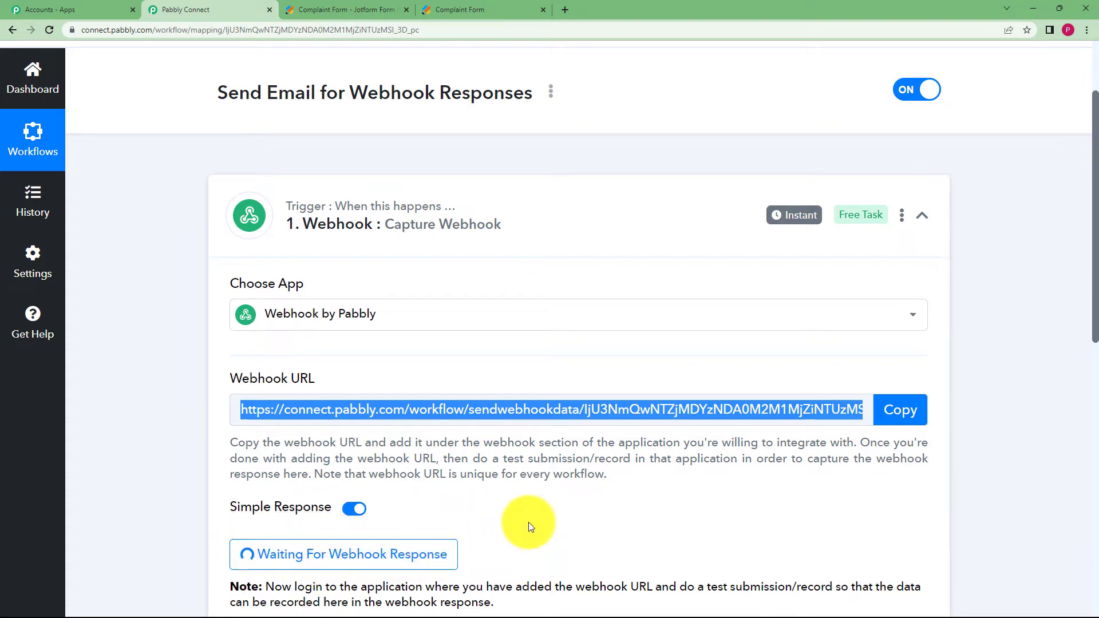
scroll(528, 522, down, 2)
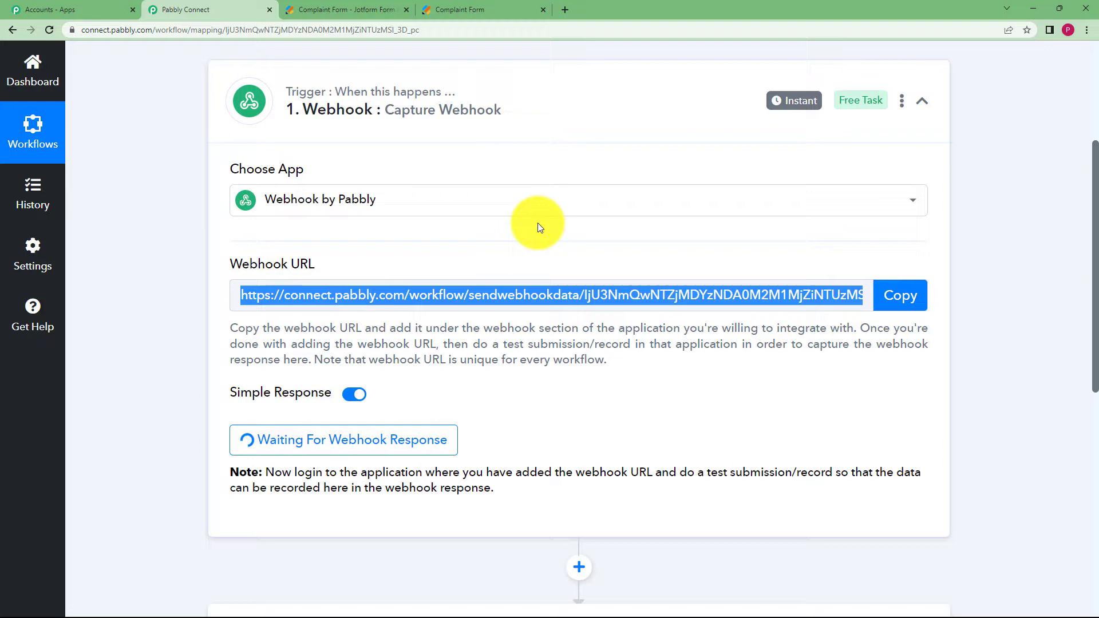
click(504, 9)
click(378, 298)
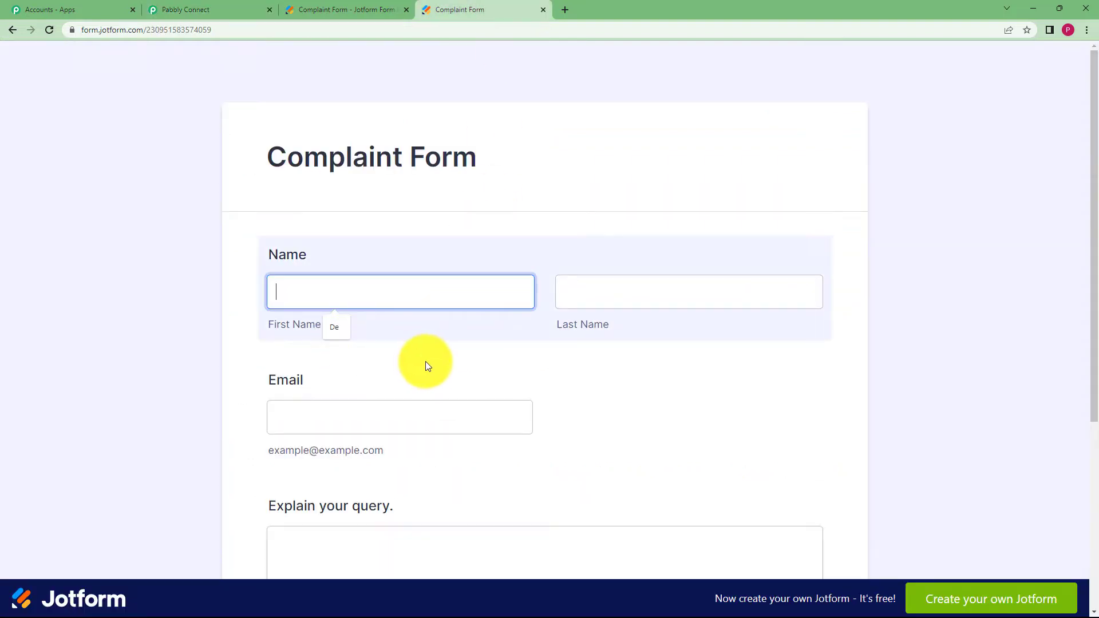
key(alt)
click(430, 296)
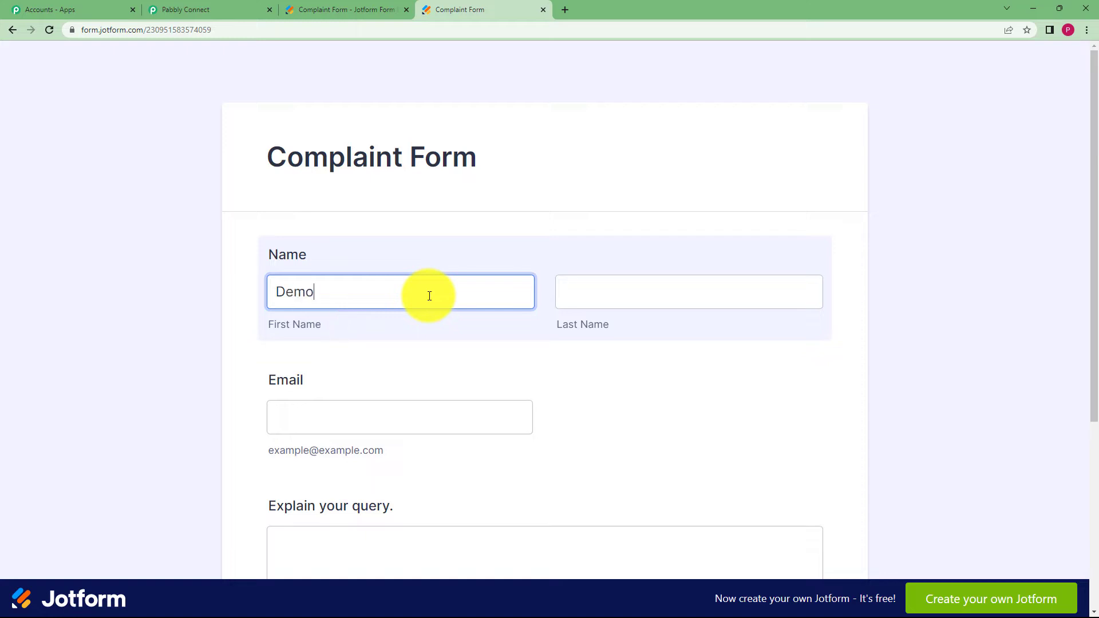
click(611, 283)
text(U)
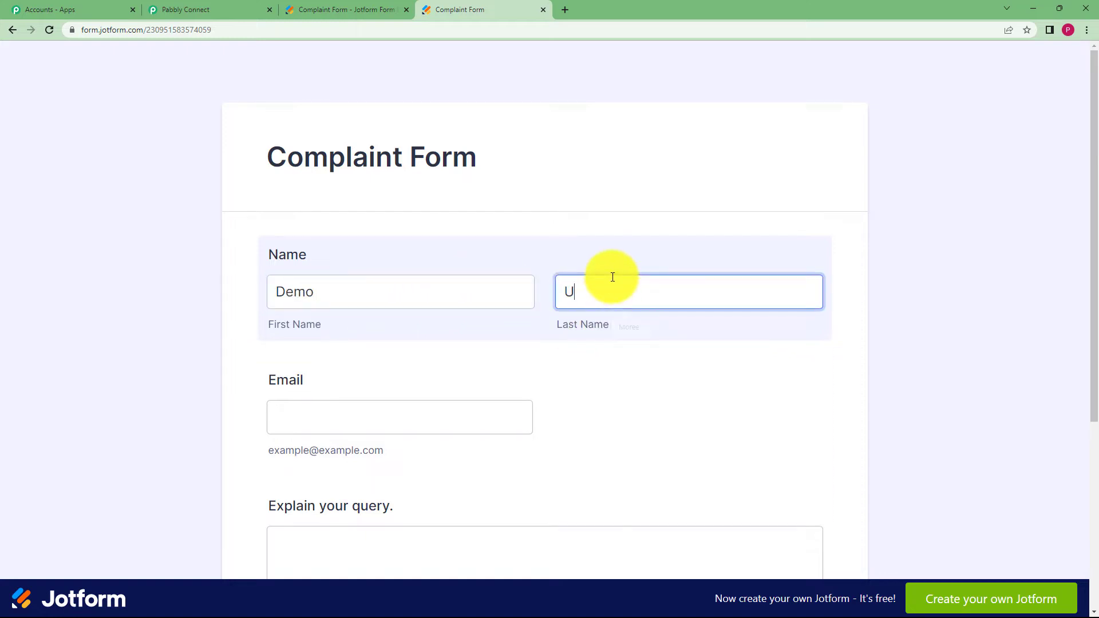
text(ser)
Step: Enter the email, paste the query 'I am not able to connect to internet.' and submit
click(398, 427)
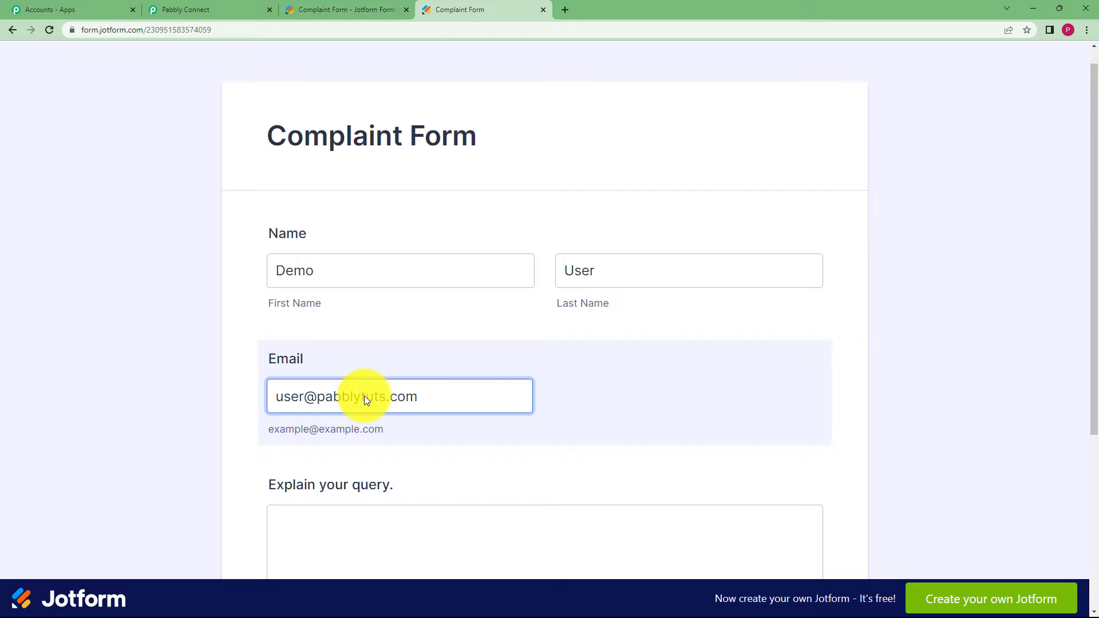
scroll(364, 397, down, 3)
click(393, 427)
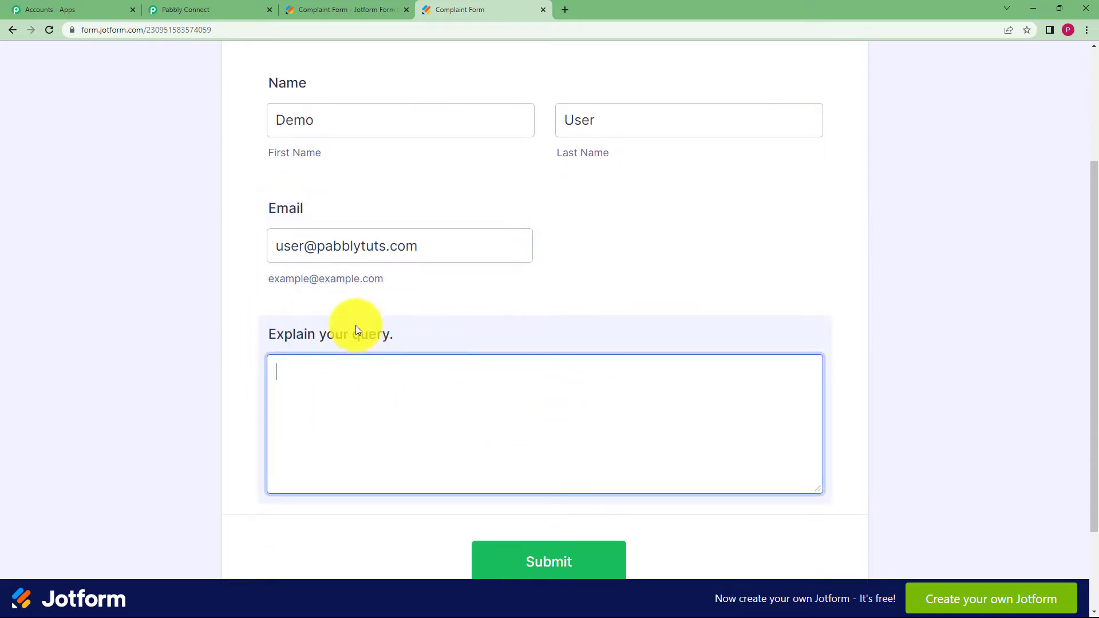
scroll(314, 312, up, 3)
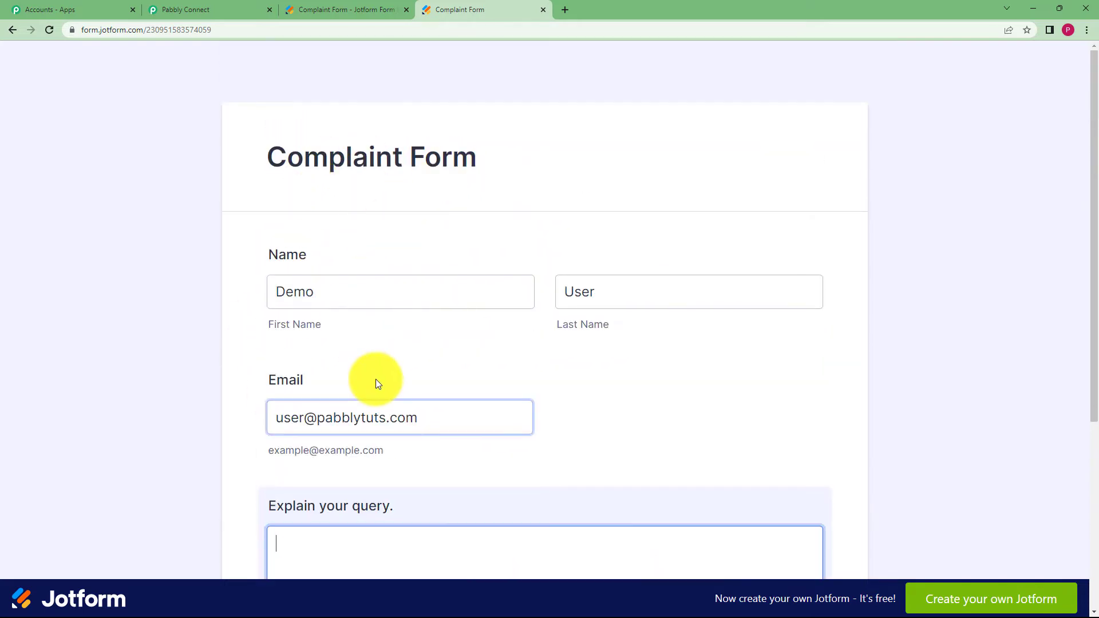
scroll(377, 378, down, 3)
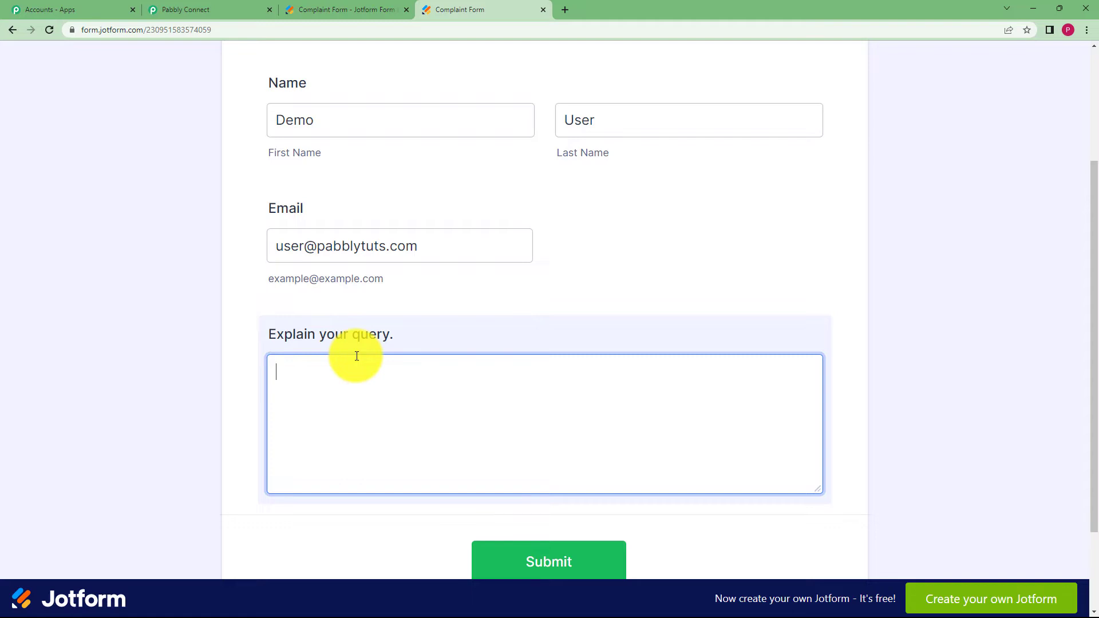
key(ctrl+v)
click(537, 559)
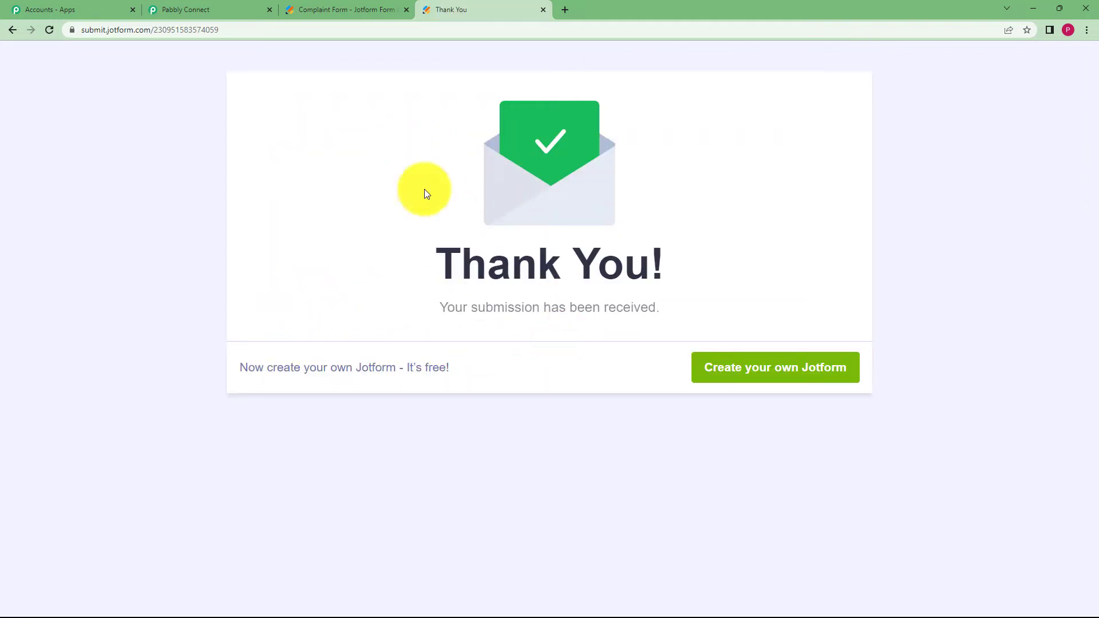
Step: Review the captured response: first name Demo, last name User, email and the internet query
click(231, 8)
scroll(194, 312, down, 4)
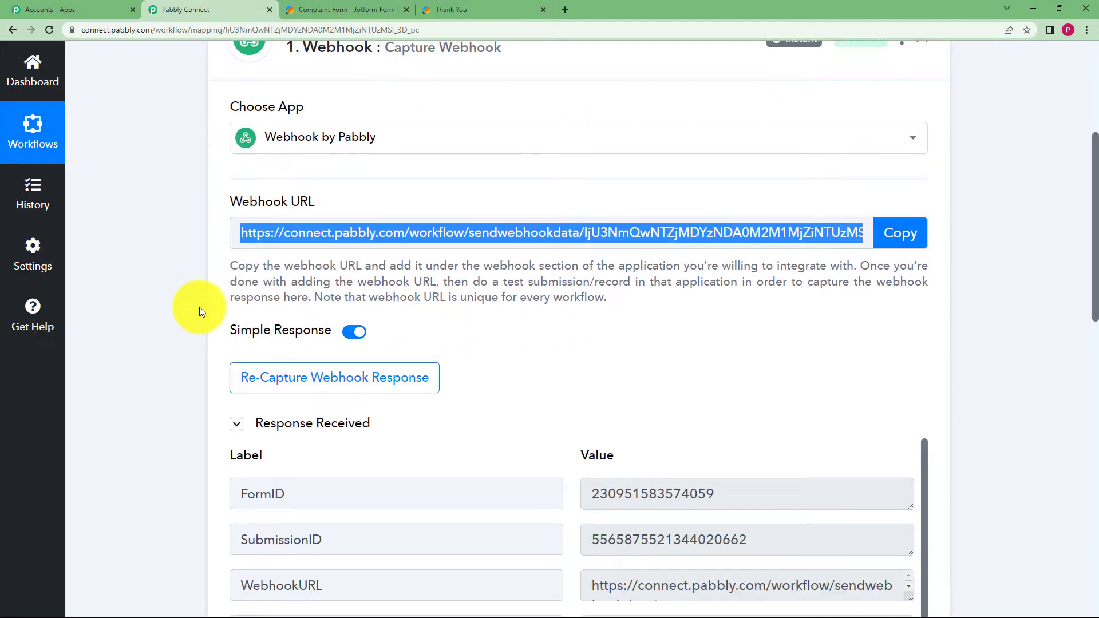
scroll(197, 437, down, 2)
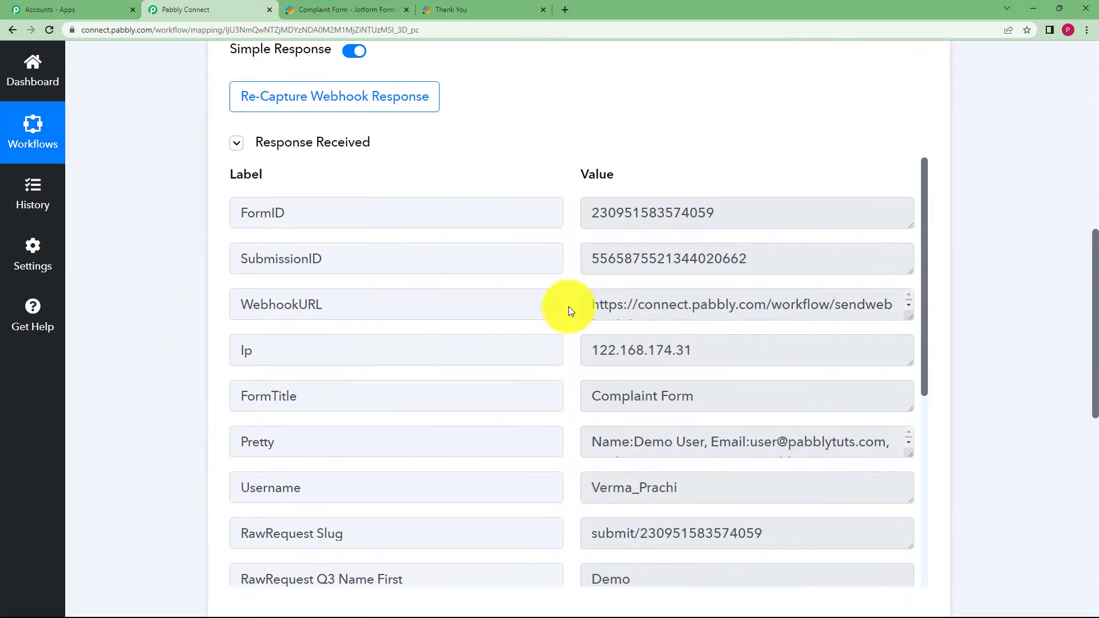
drag(684, 304, 899, 309)
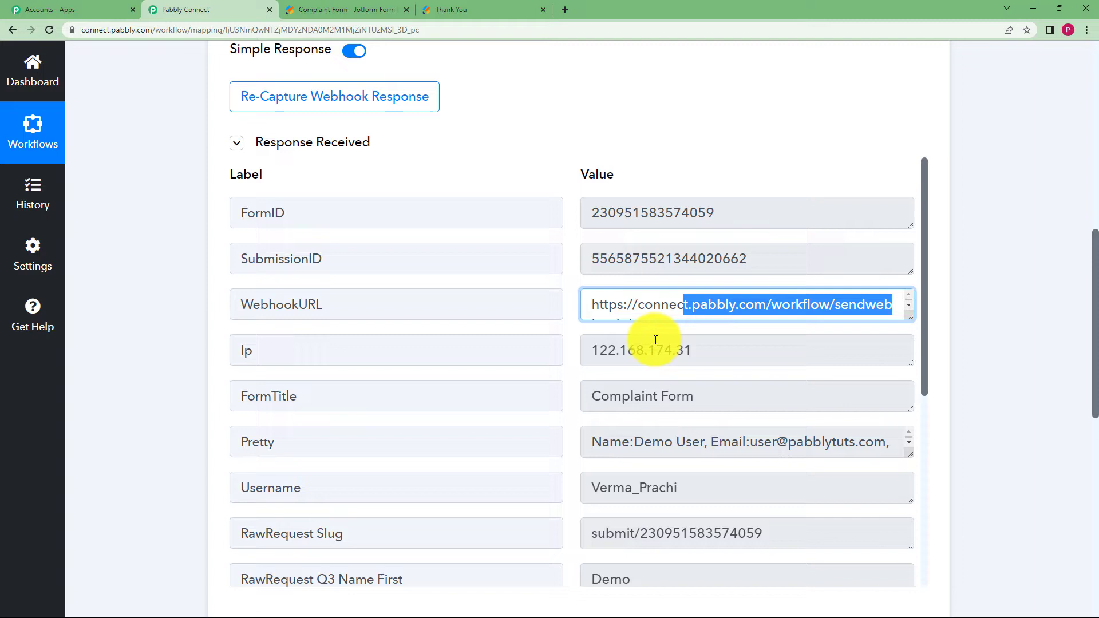
drag(694, 396, 569, 441)
scroll(572, 439, down, 5)
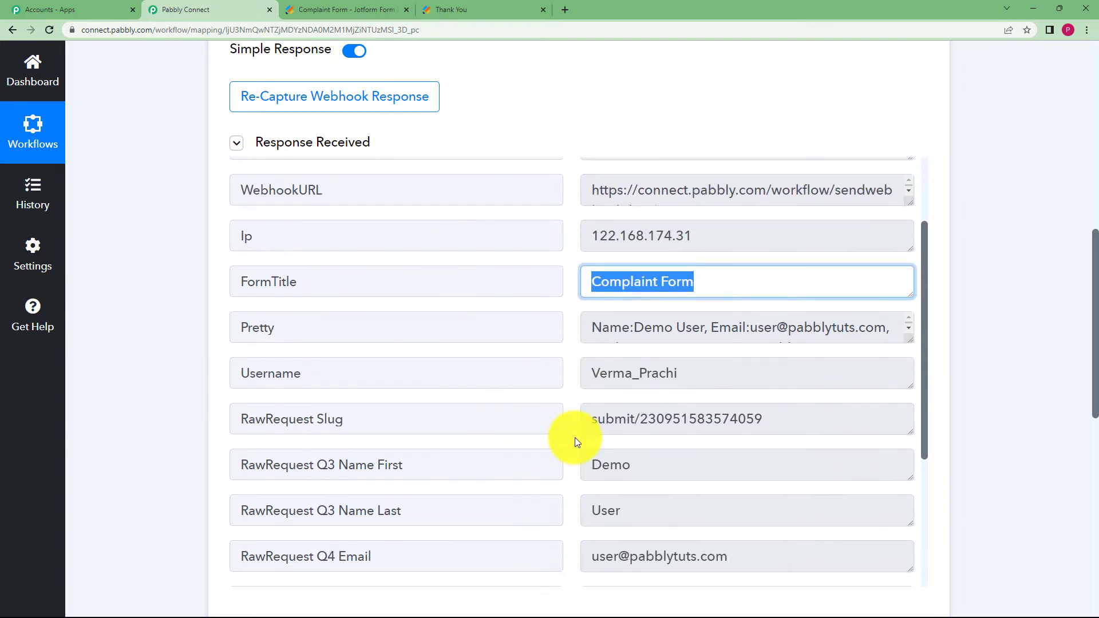
scroll(575, 437, down, 1)
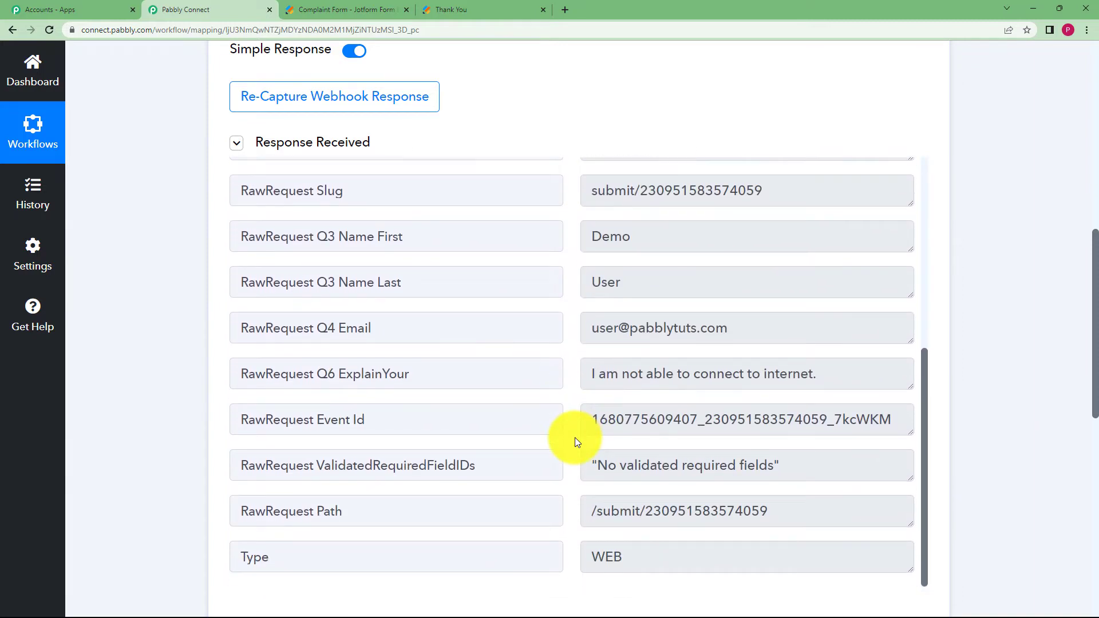
double_click(624, 237)
double_click(616, 280)
drag(756, 323, 549, 373)
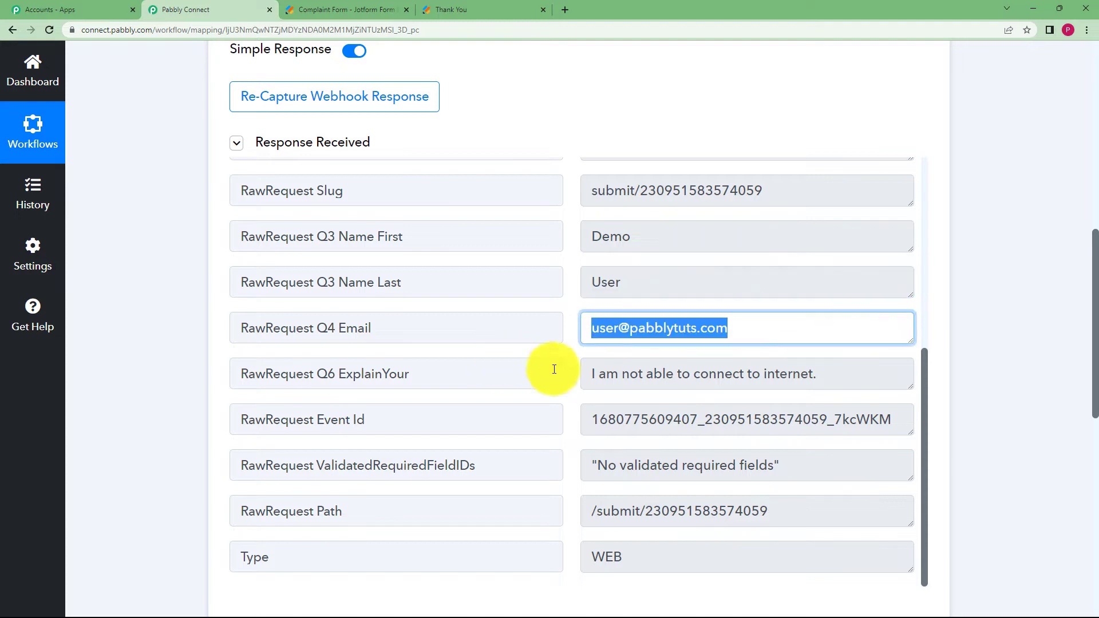
click(778, 383)
drag(820, 379, 491, 393)
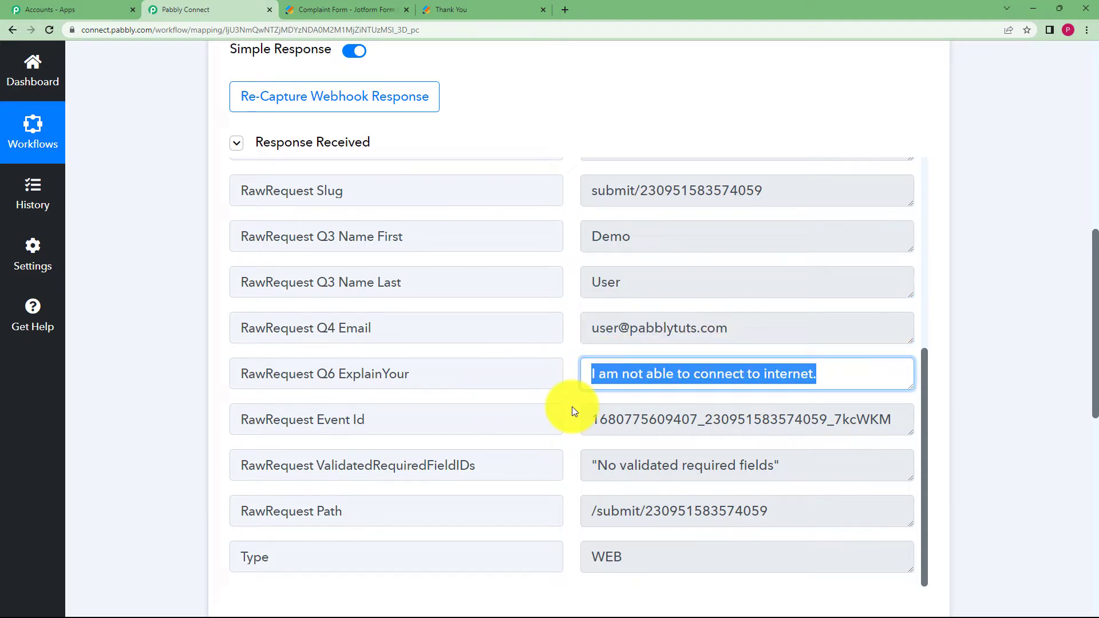
Step: Collapse the Webhook trigger card so the action step is visible below it
scroll(328, 409, down, 3)
scroll(156, 310, up, 15)
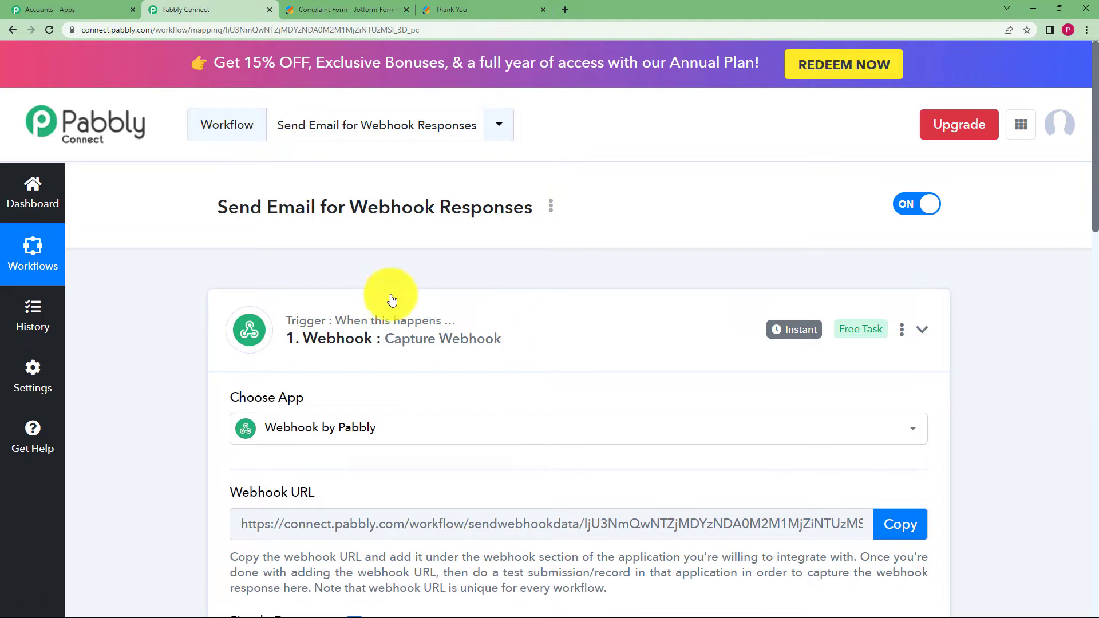
click(378, 321)
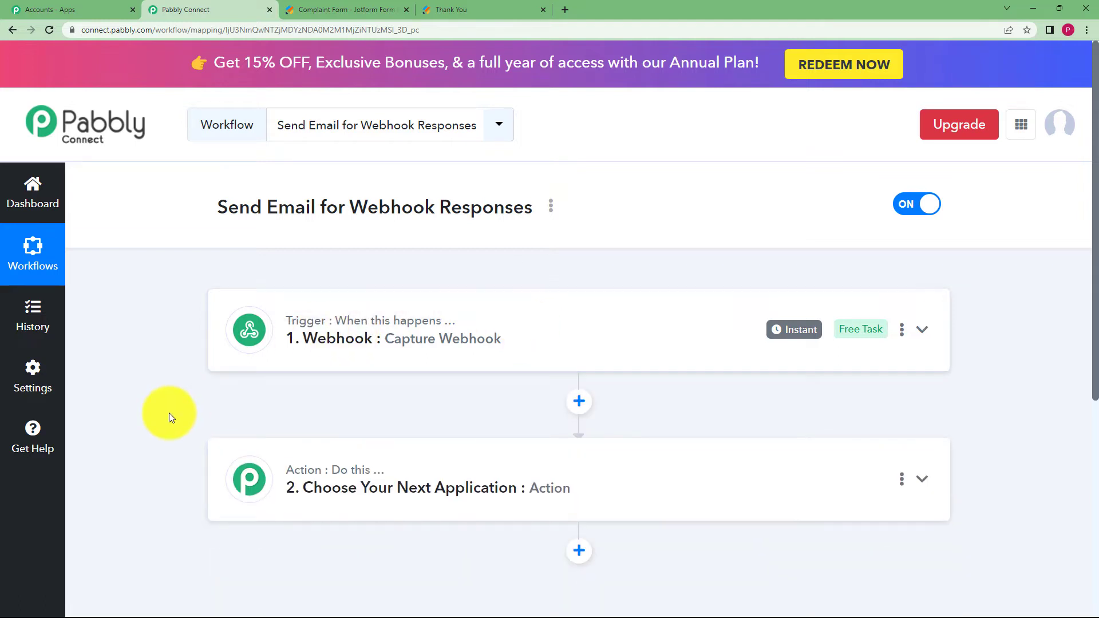
scroll(167, 413, down, 2)
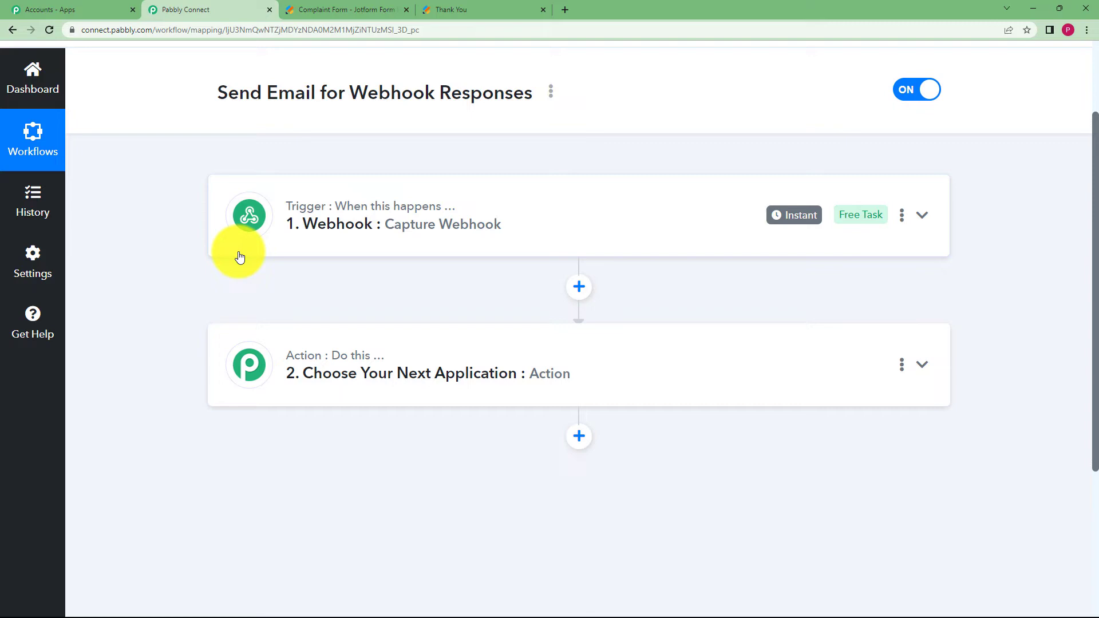
click(341, 244)
scroll(177, 368, down, 10)
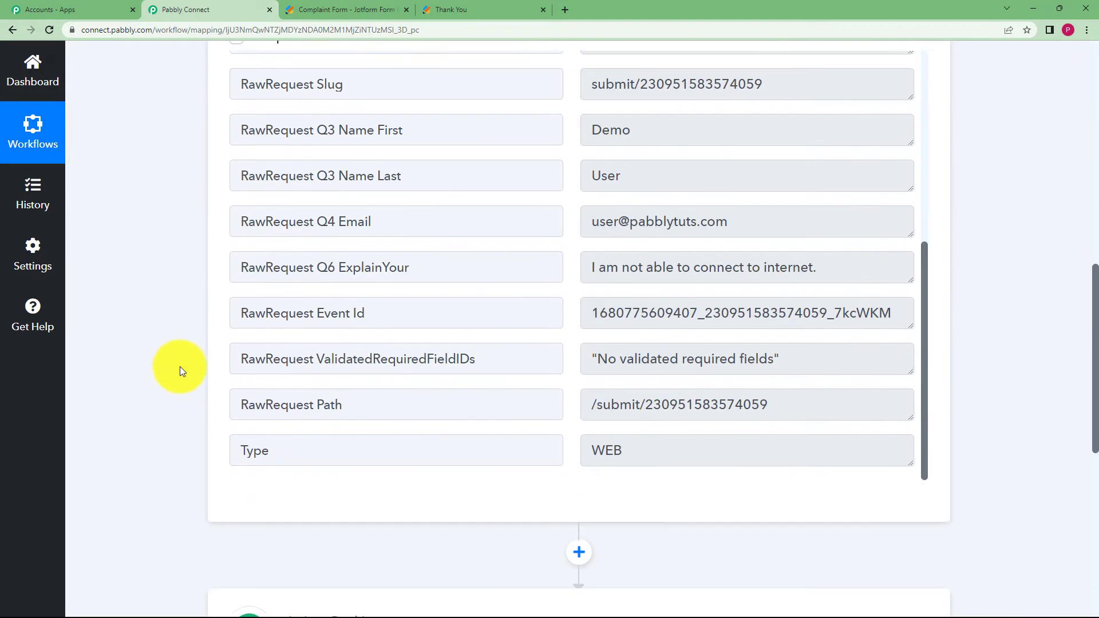
scroll(181, 361, up, 10)
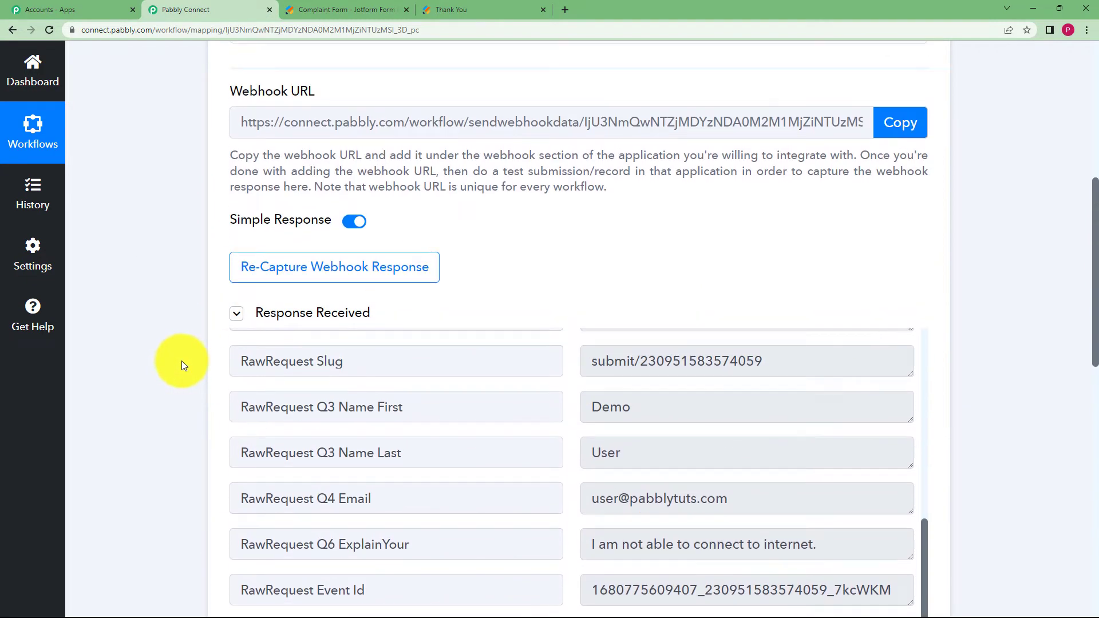
click(360, 171)
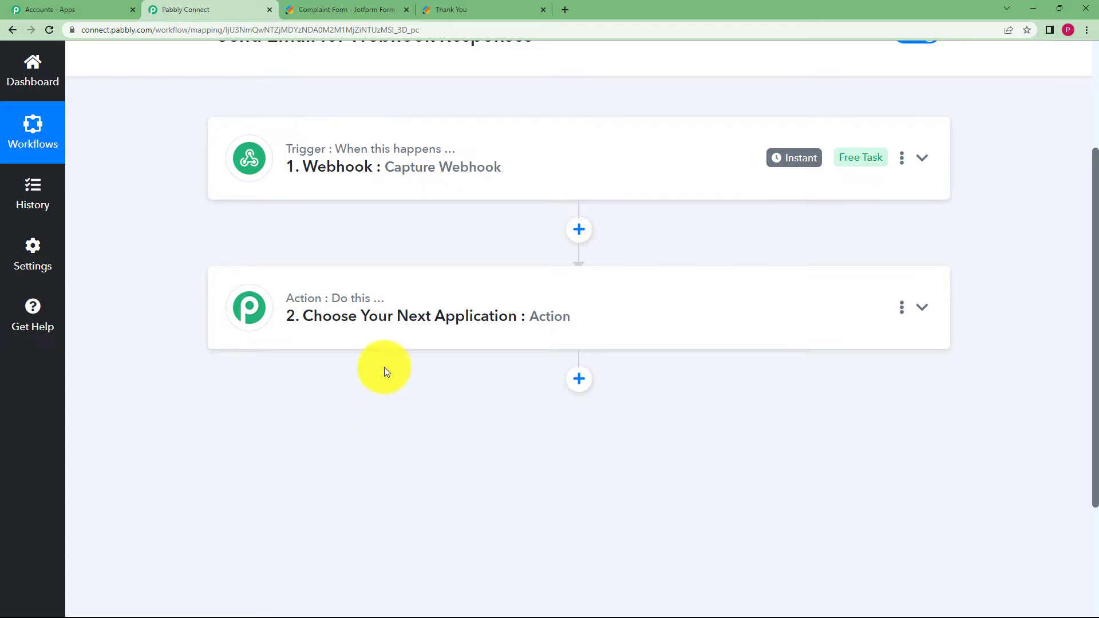
Step: Set the action step to Gmail with the Send Email event
click(385, 336)
text(Gami)
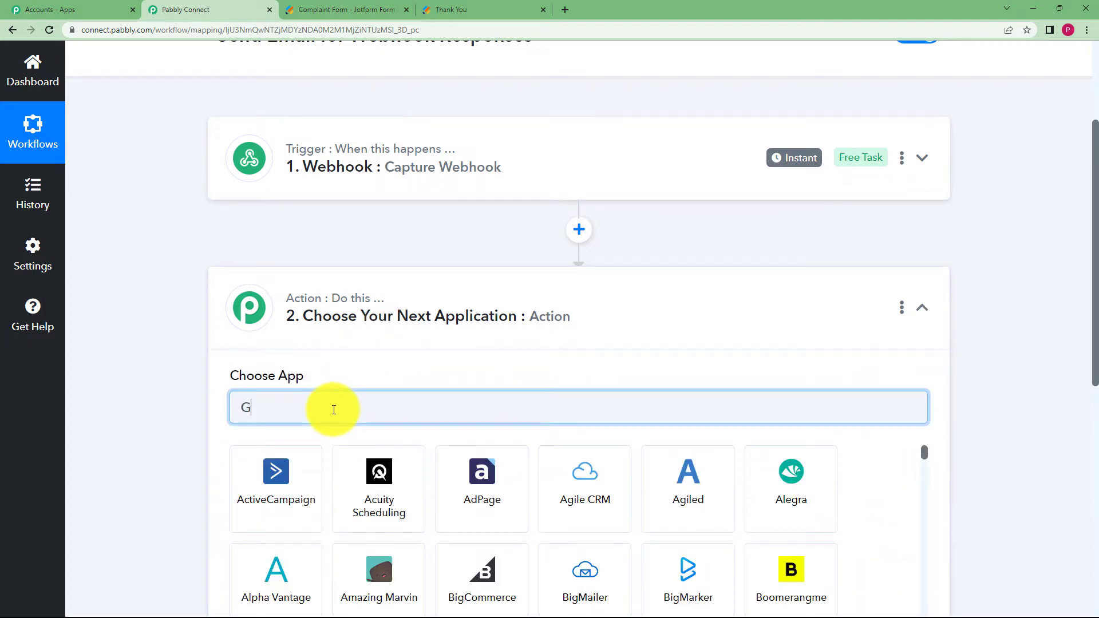
key(BackSpace)
key(BackSpace)
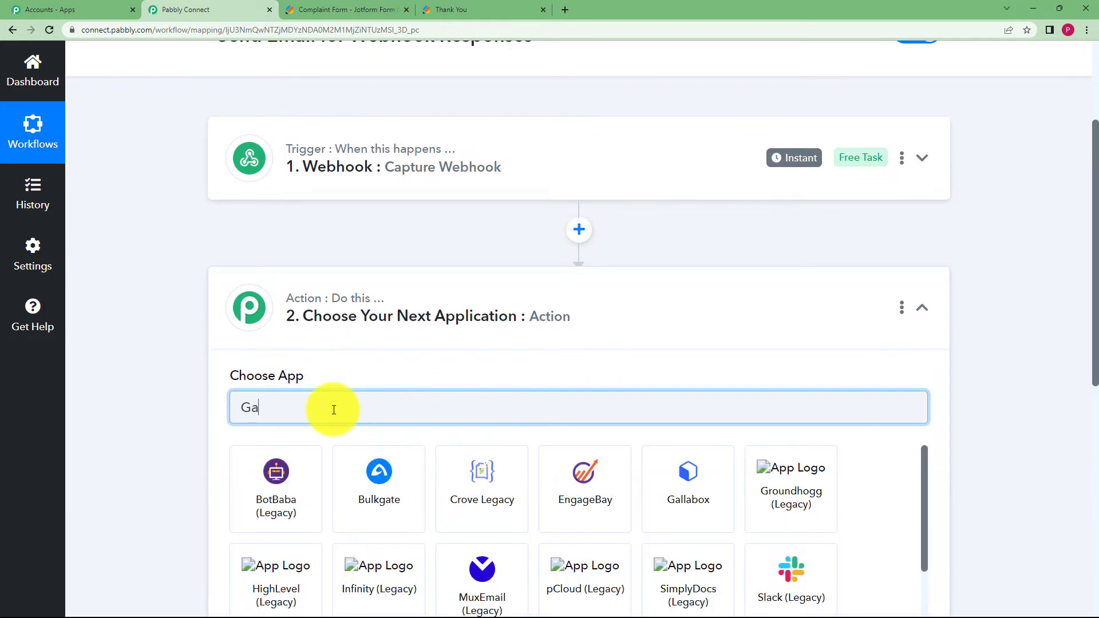
key(BackSpace)
text(mail)
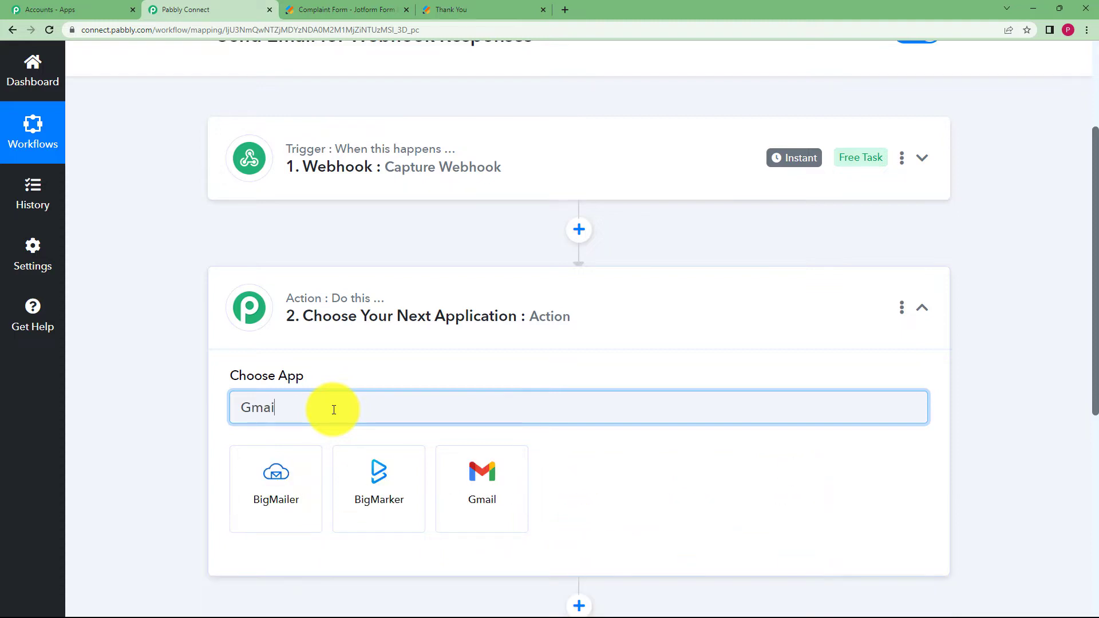
click(358, 482)
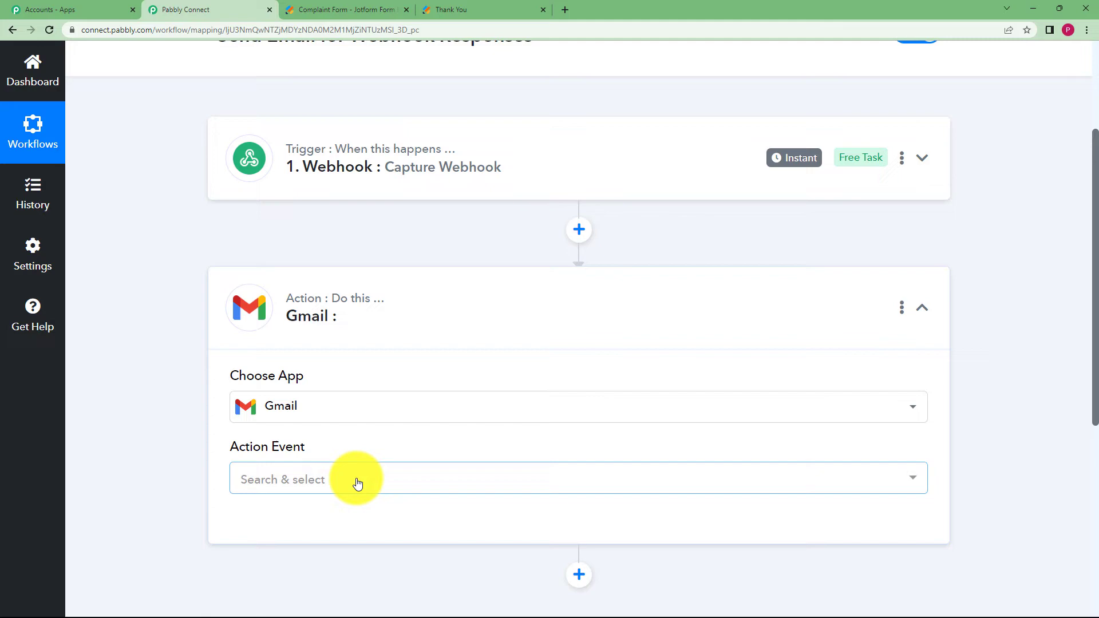
click(355, 481)
click(330, 433)
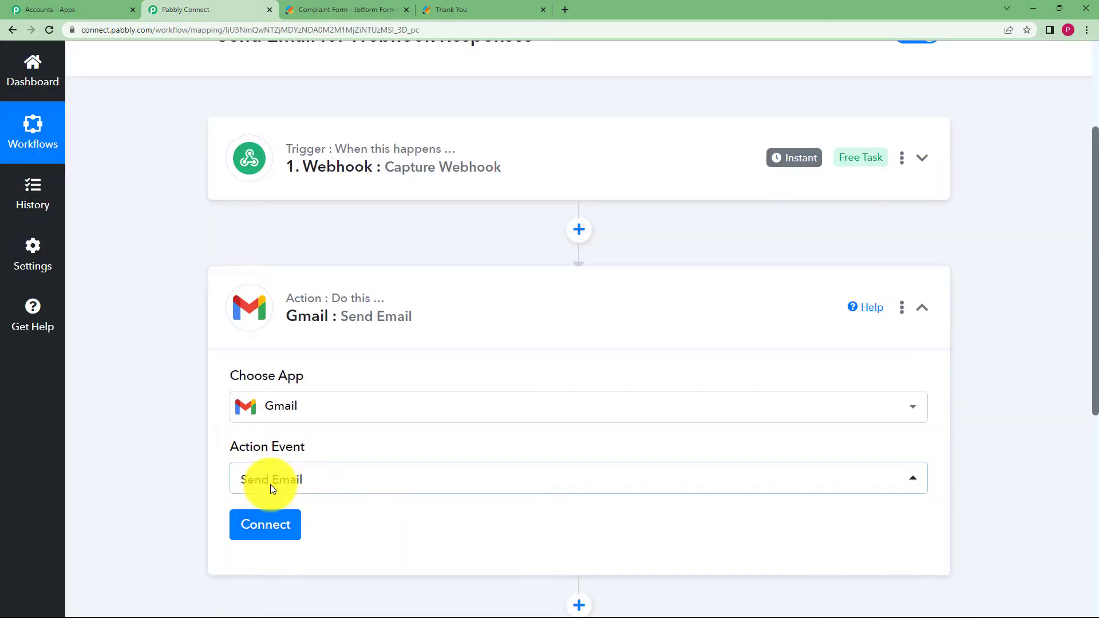
Step: Add a new Gmail connection, choosing the Google account and allowing Pabbly access
click(290, 530)
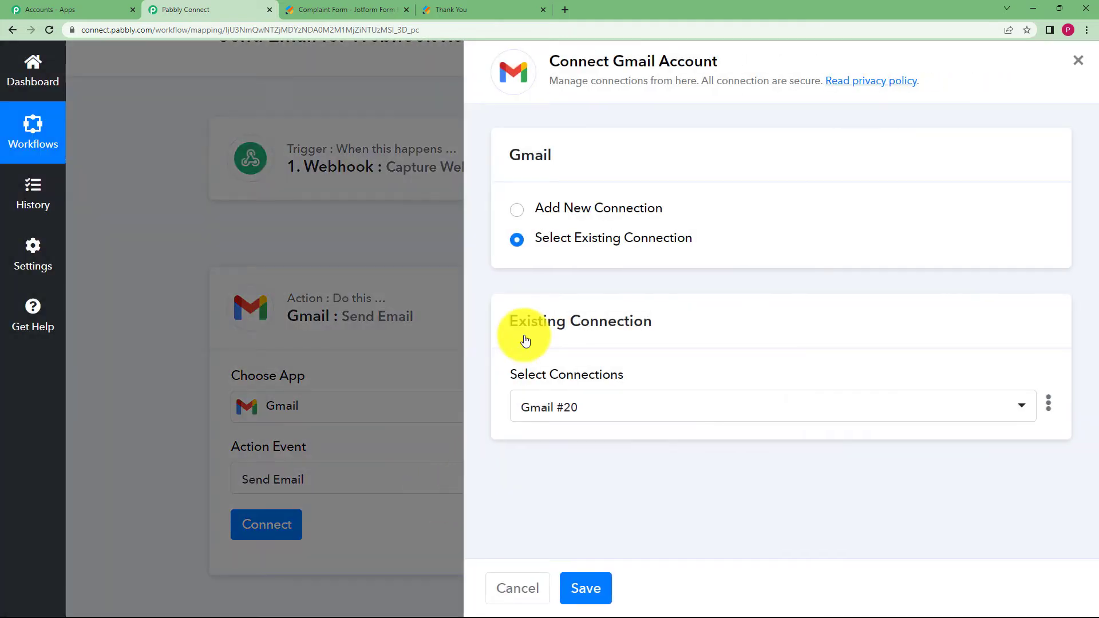
click(515, 209)
click(601, 384)
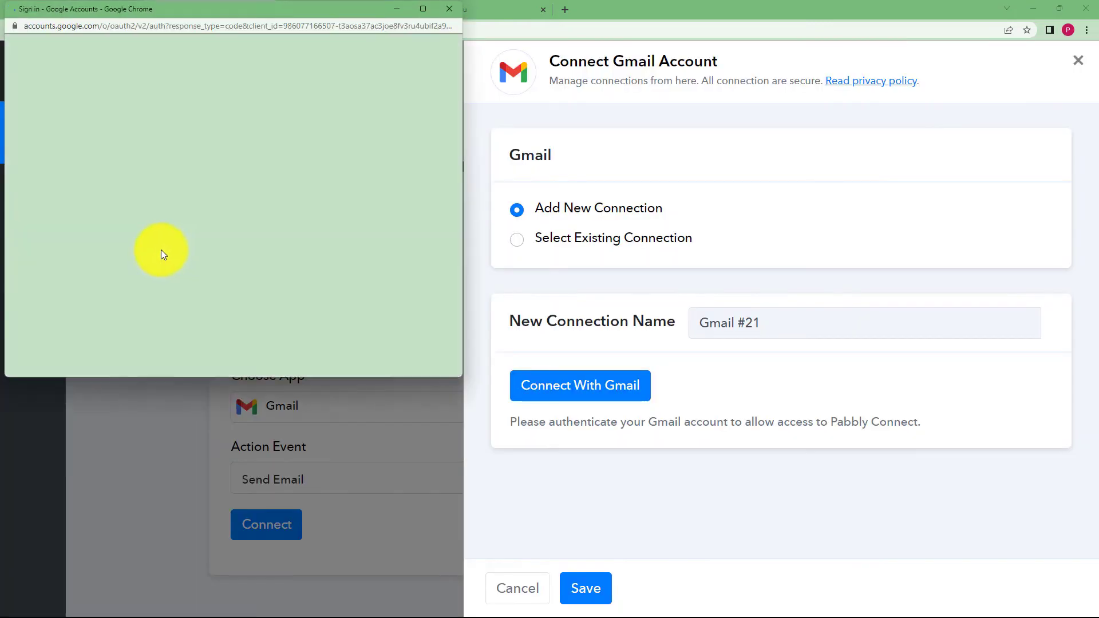
click(136, 243)
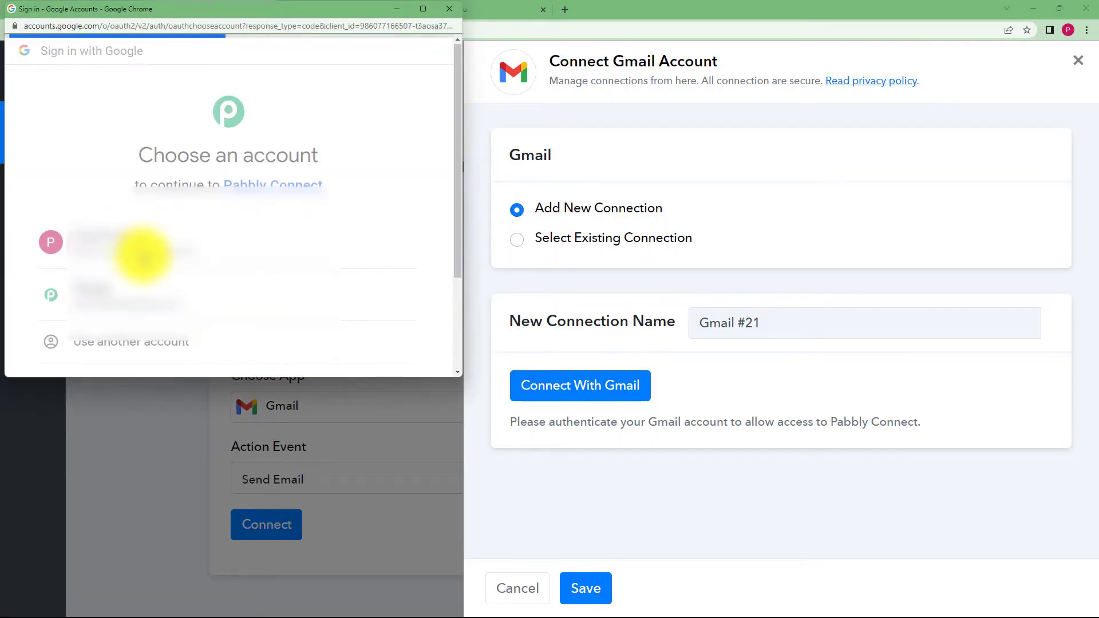
scroll(146, 258, down, 5)
click(269, 275)
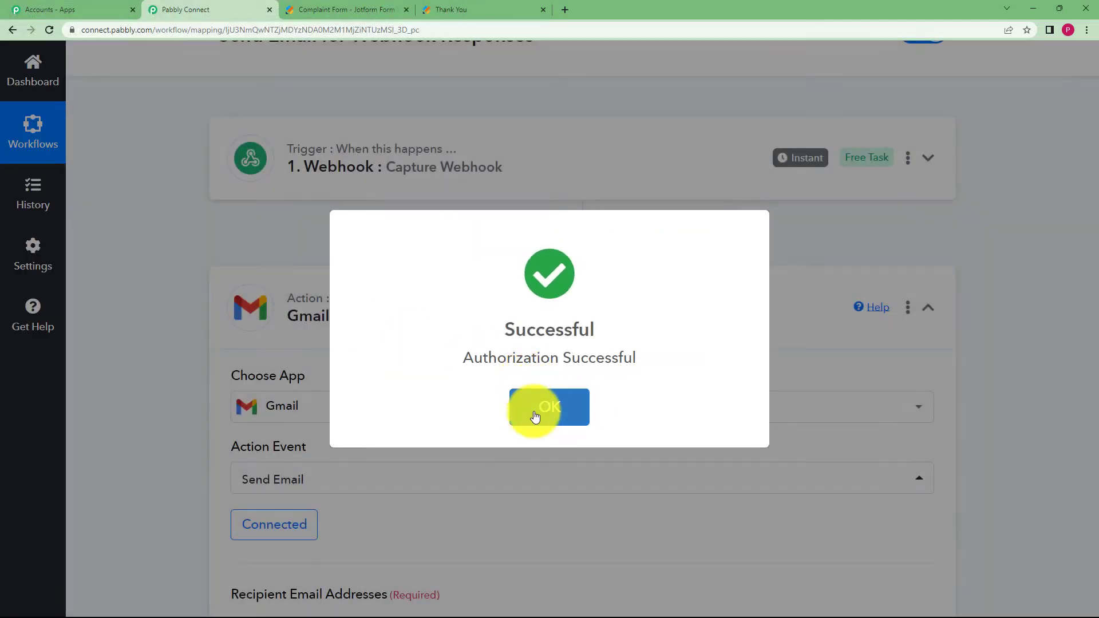
click(534, 415)
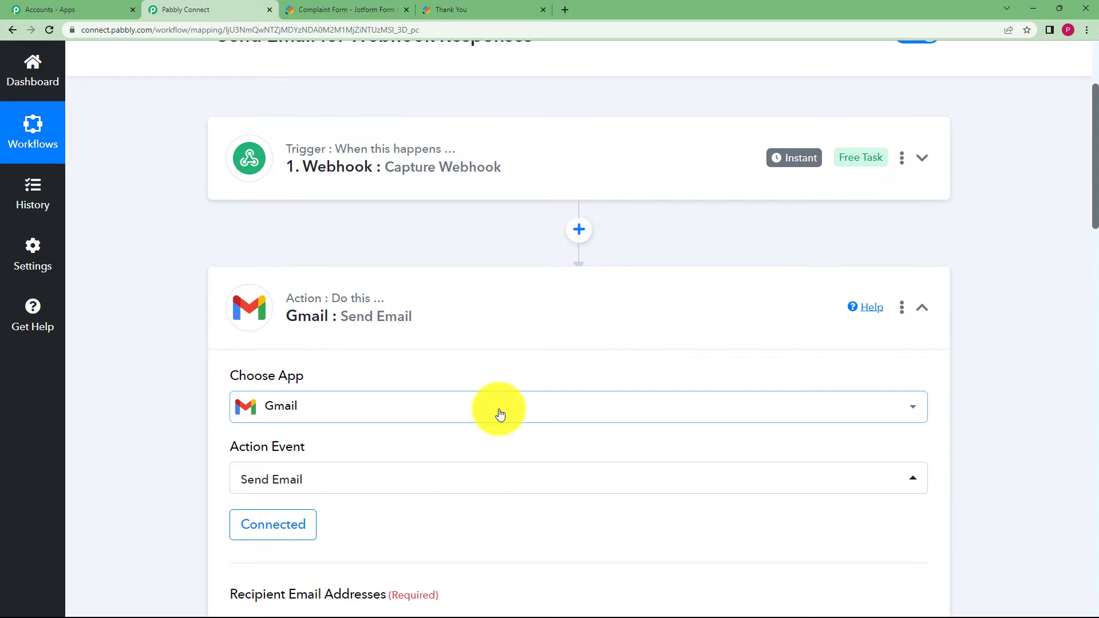
Step: Map the captured Q4 Email field into Recipient Email Addresses
scroll(275, 413, down, 5)
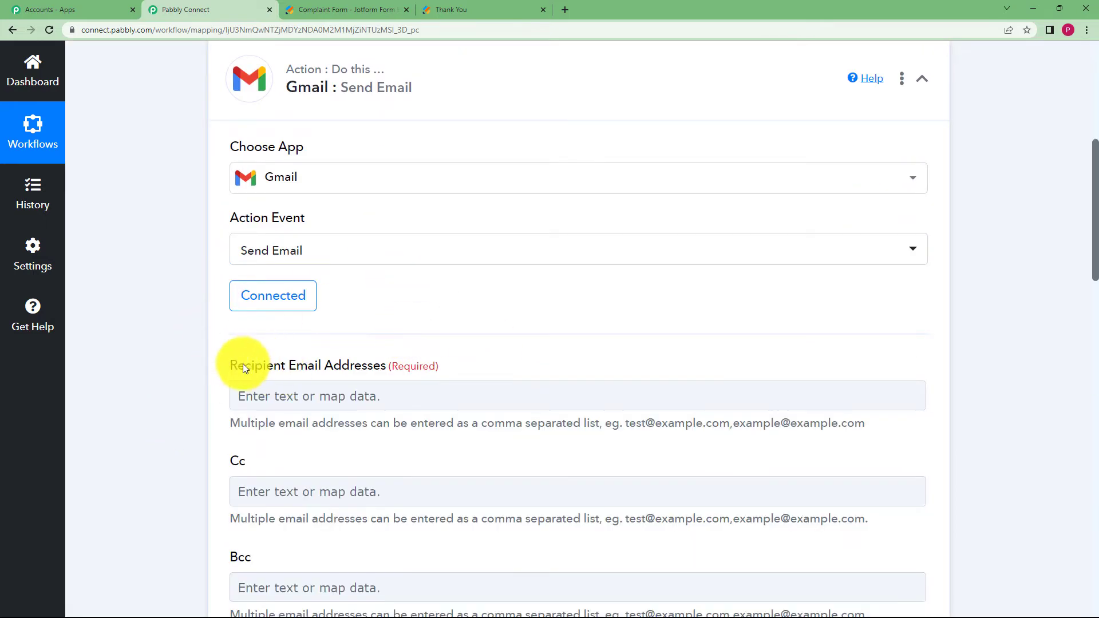
scroll(236, 363, down, 4)
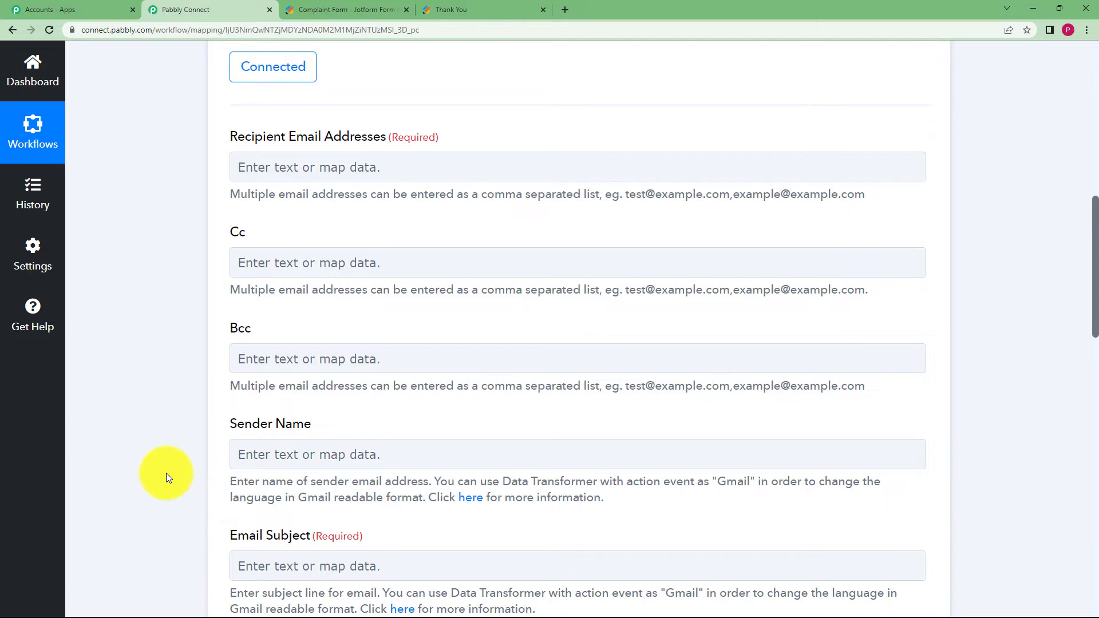
scroll(166, 473, up, 3)
click(283, 339)
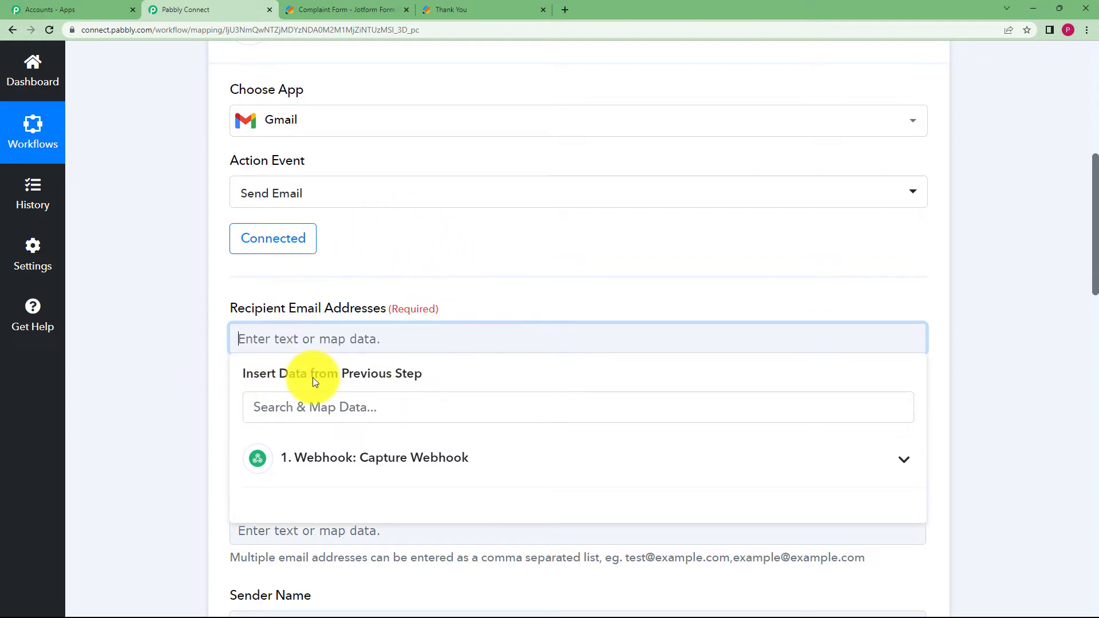
click(201, 303)
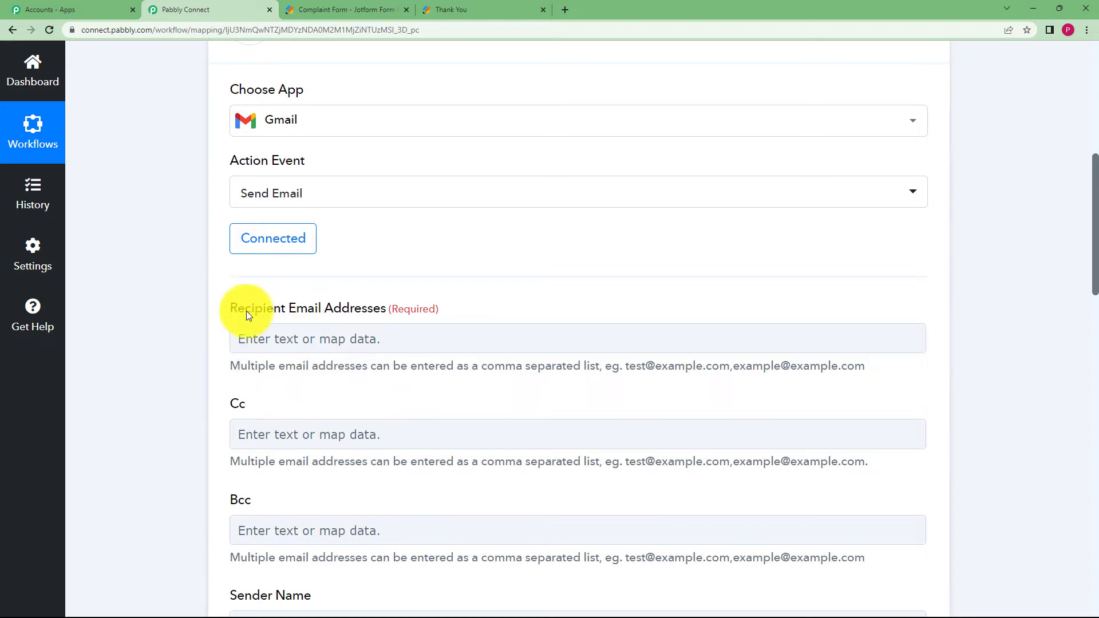
click(263, 339)
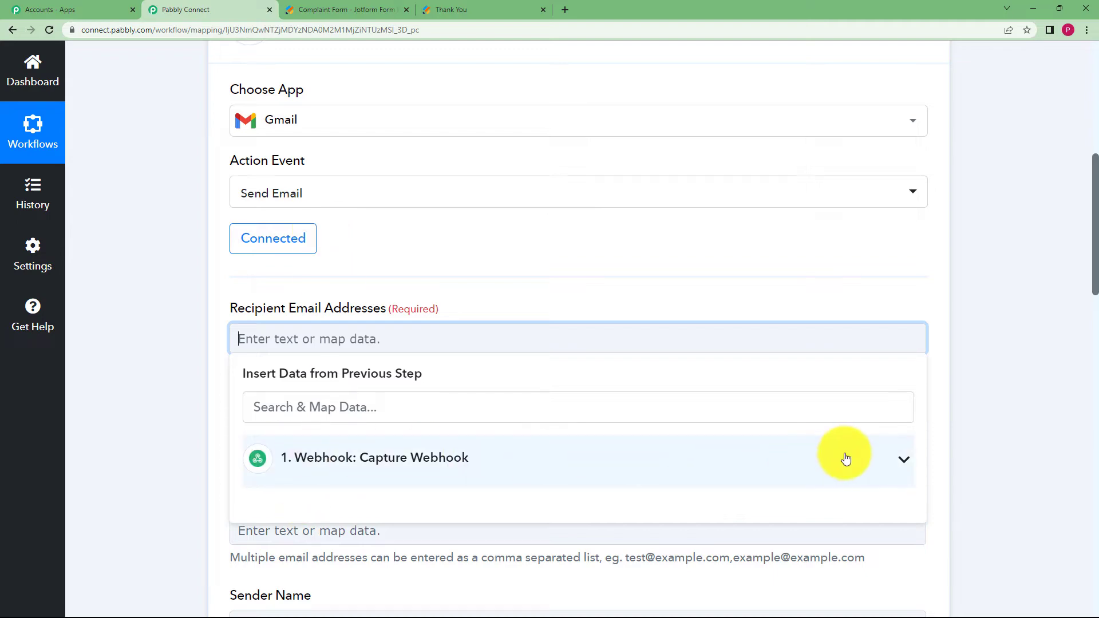
click(268, 471)
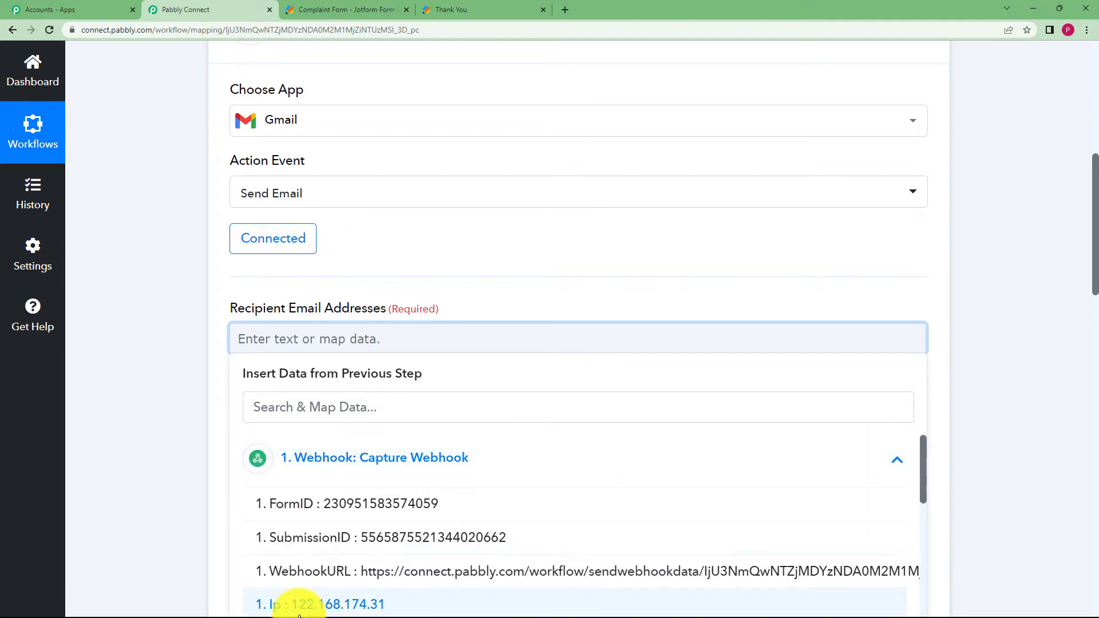
scroll(192, 453, down, 5)
scroll(350, 292, down, 5)
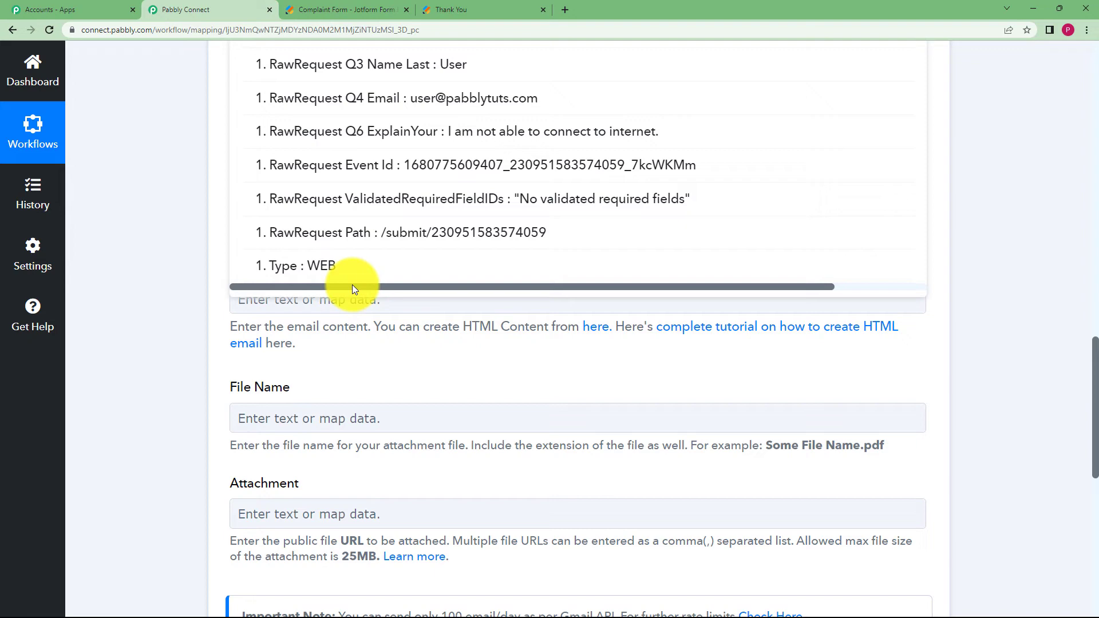
scroll(346, 281, up, 3)
scroll(342, 267, up, 1)
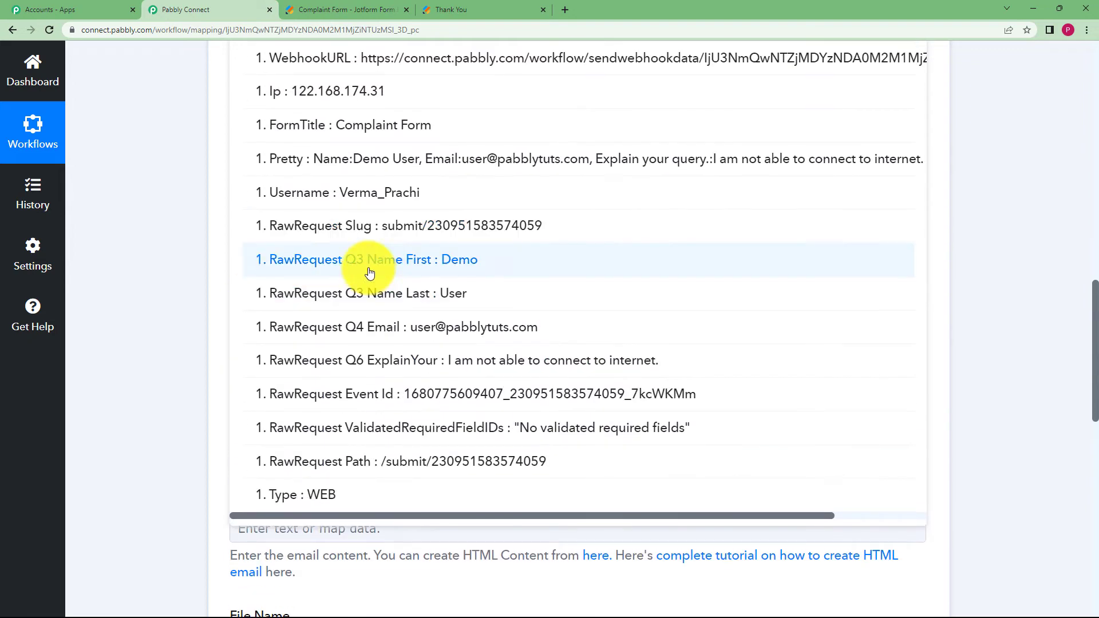
click(385, 327)
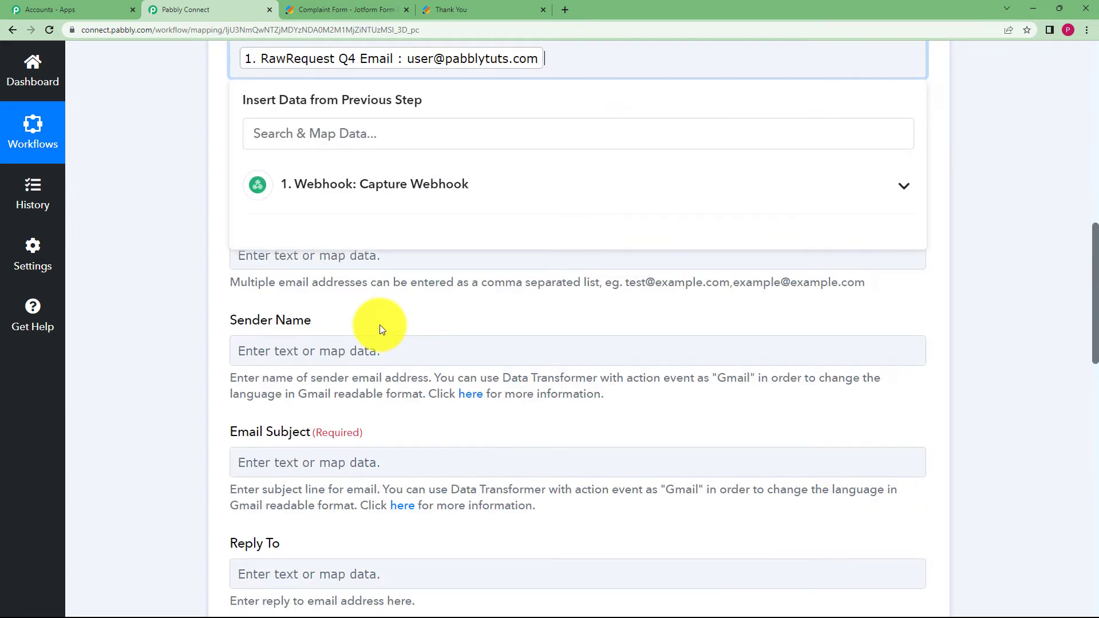
click(165, 290)
Step: Start entering 'Jotform' as the Sender Name
scroll(172, 286, up, 4)
scroll(209, 280, down, 3)
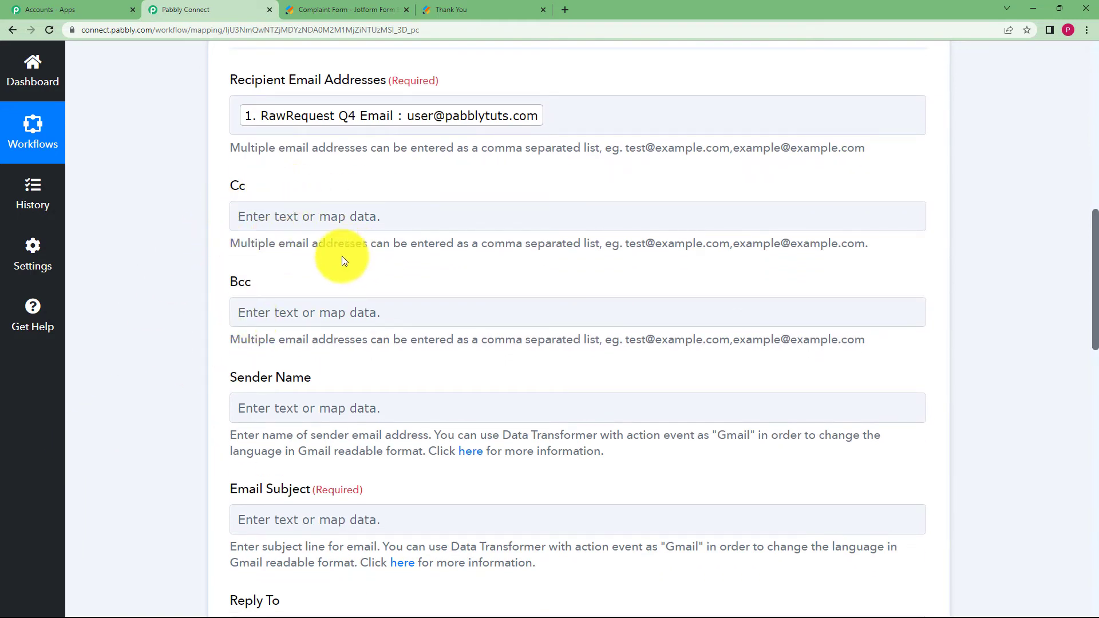
scroll(242, 344, down, 3)
click(252, 235)
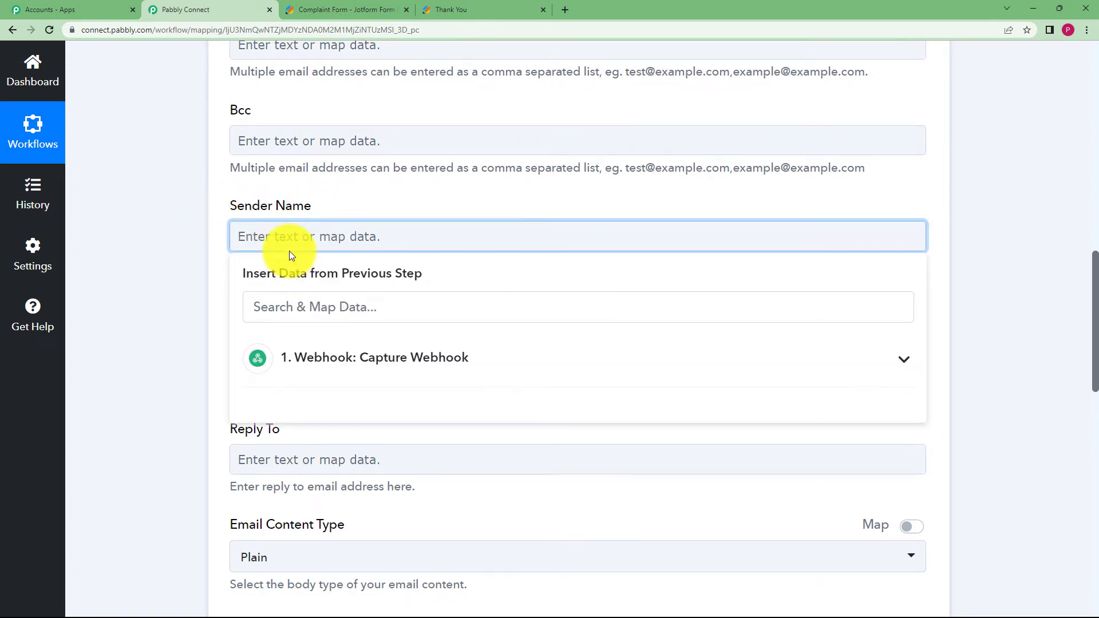
text(Jotform)
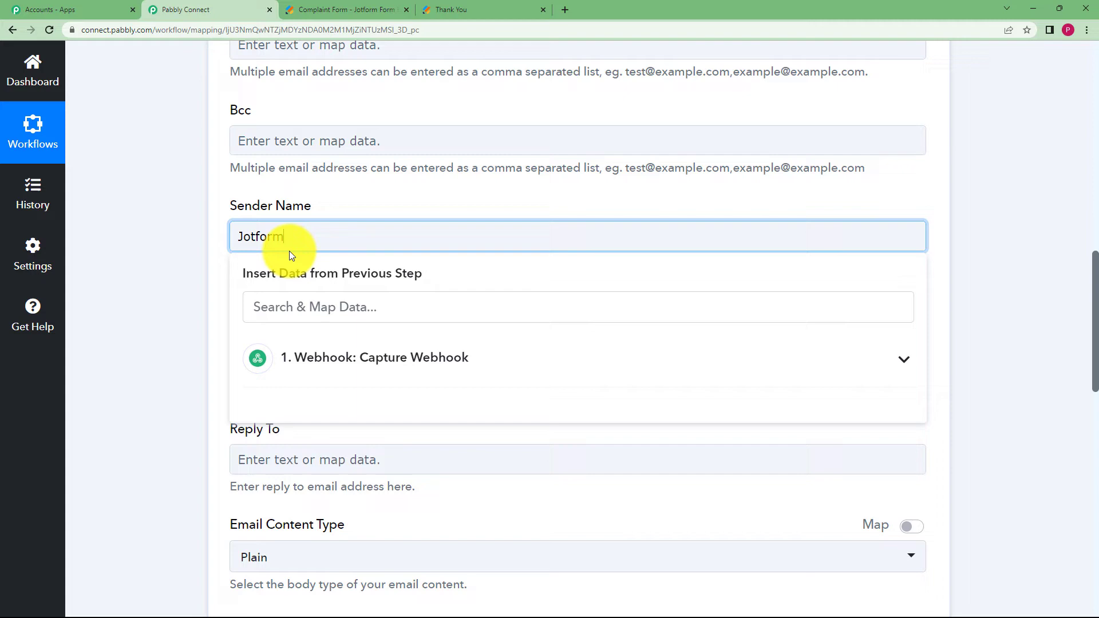
Step: Map the captured FormTitle into the Email Subject
click(129, 345)
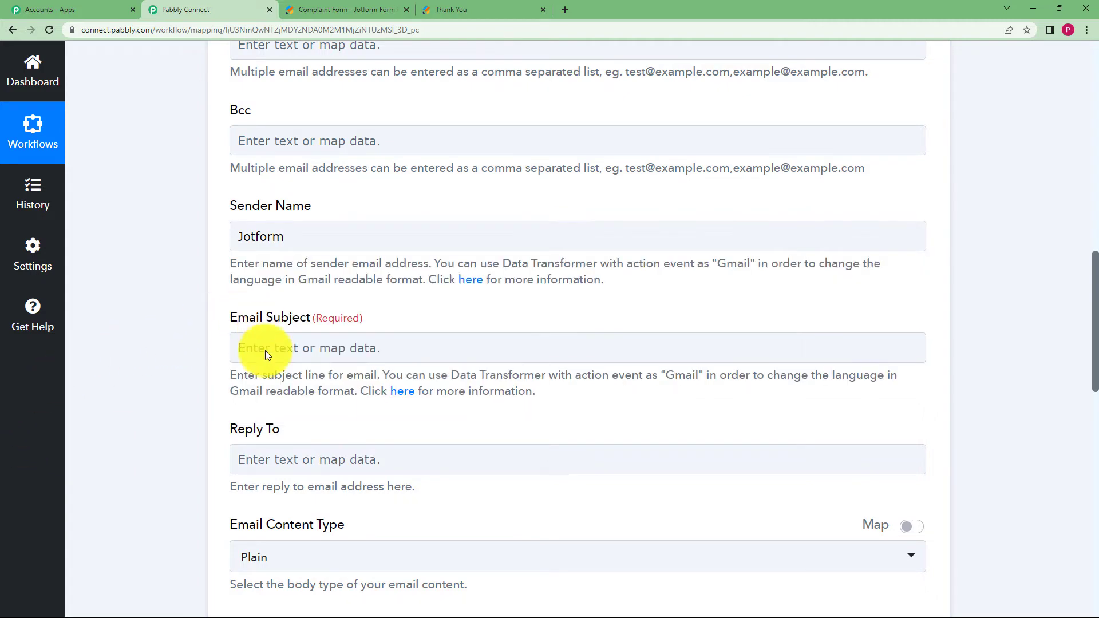
click(266, 355)
click(293, 452)
scroll(240, 385, down, 3)
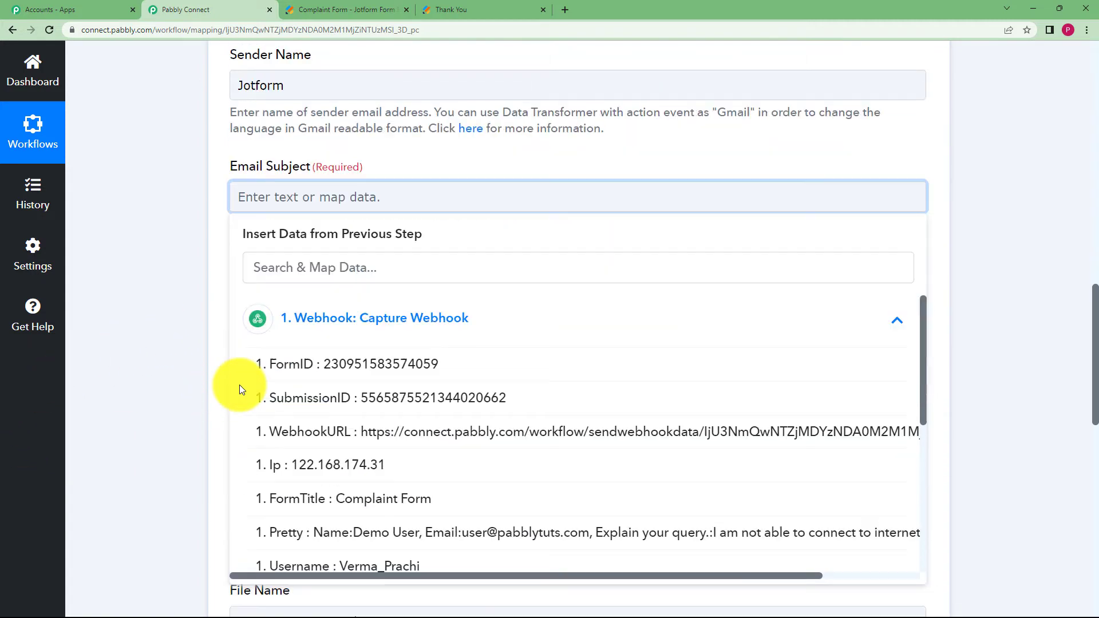
click(384, 479)
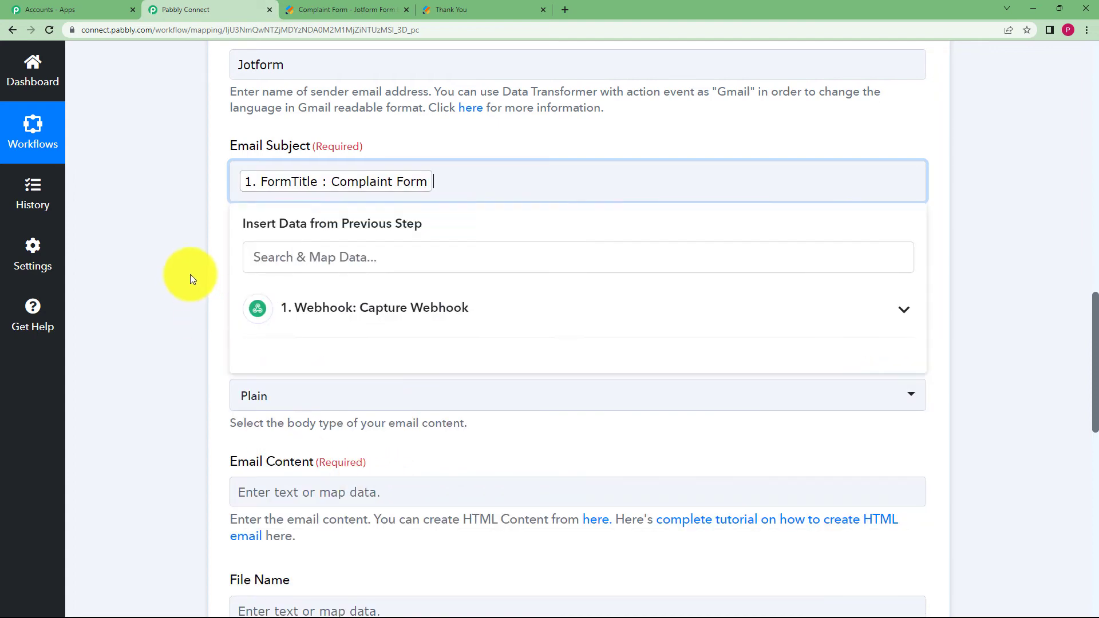
click(190, 274)
scroll(237, 367, down, 3)
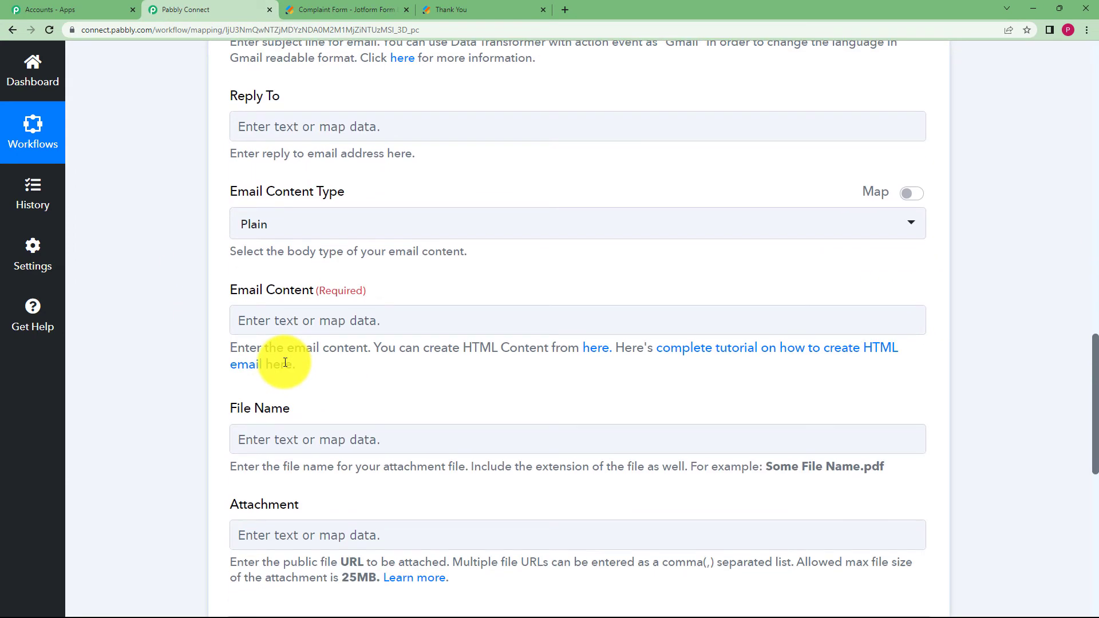
Step: Write the body 'Dear' + Q3 first/last name, the query-received confirmation, and 'Regards'
click(286, 325)
text(Dear)
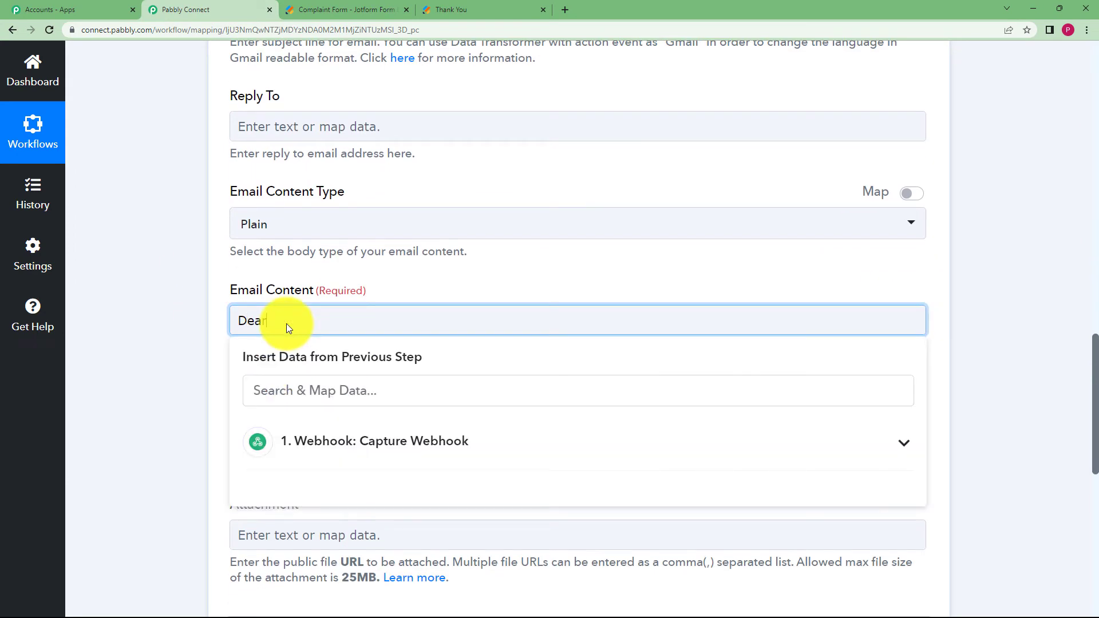
click(307, 444)
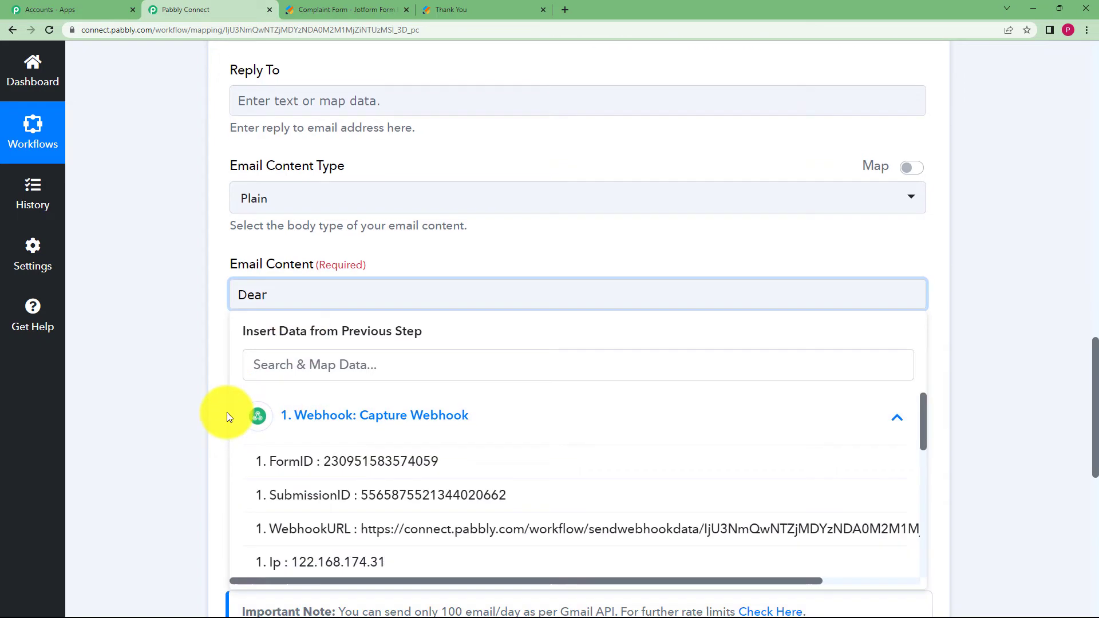
scroll(401, 405, down, 3)
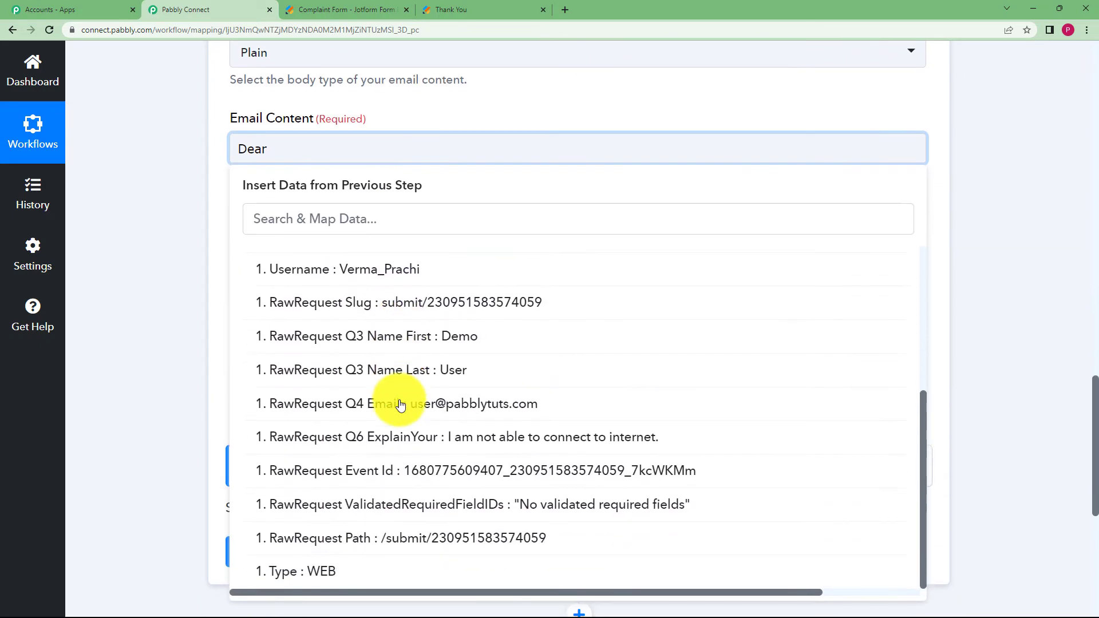
click(431, 336)
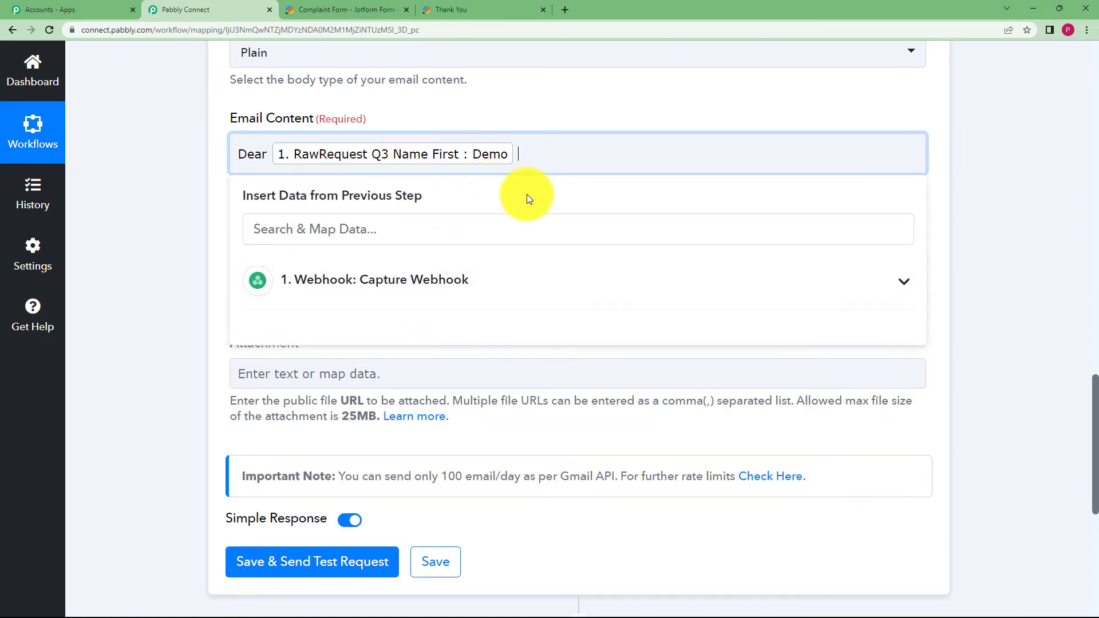
click(422, 281)
scroll(433, 496, down, 4)
click(435, 378)
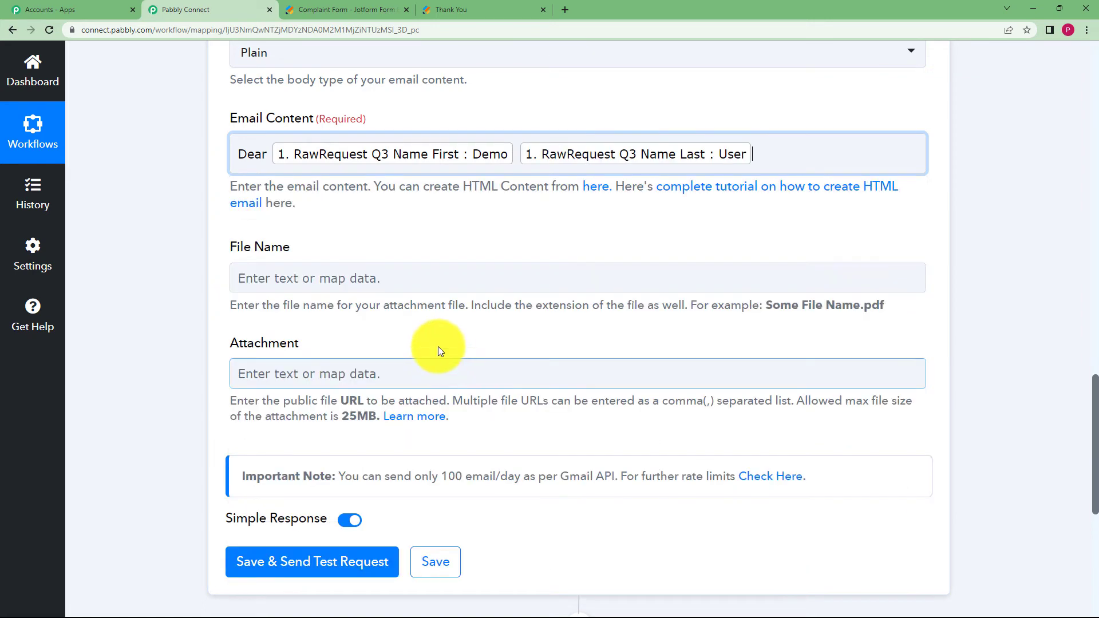
text(,\n)
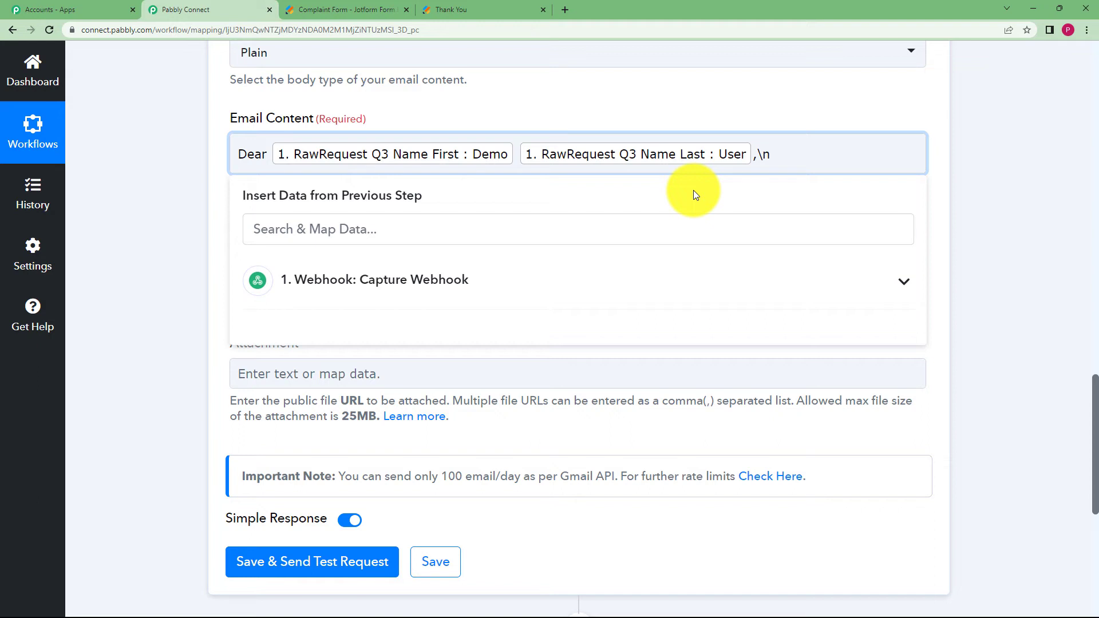
text(We have successfully received your query.)
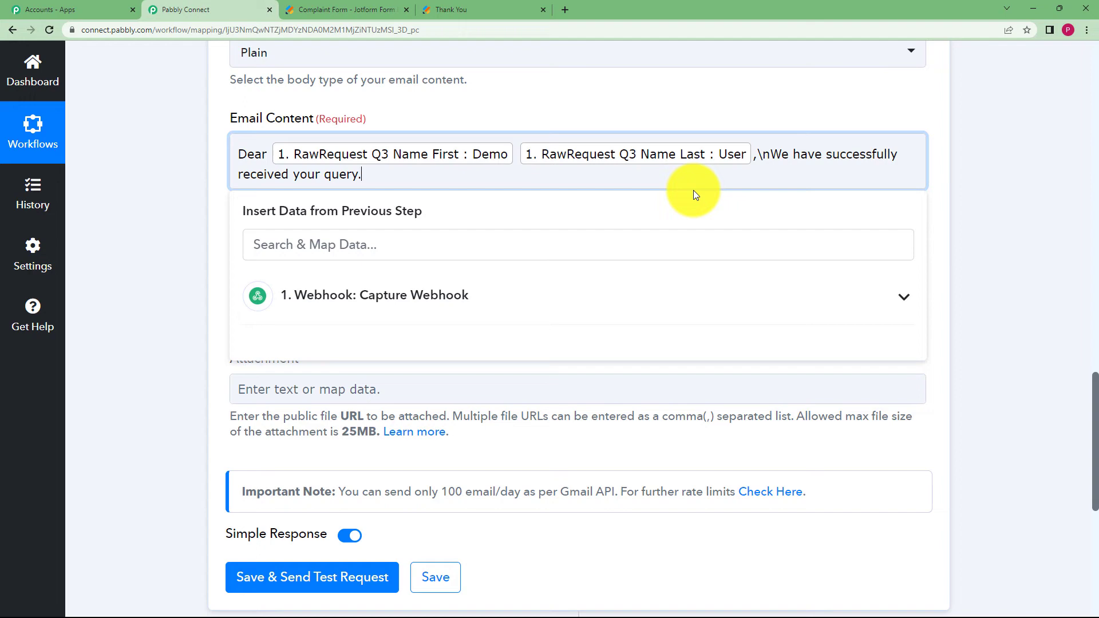
text( We will get back to you soon.\nRegards)
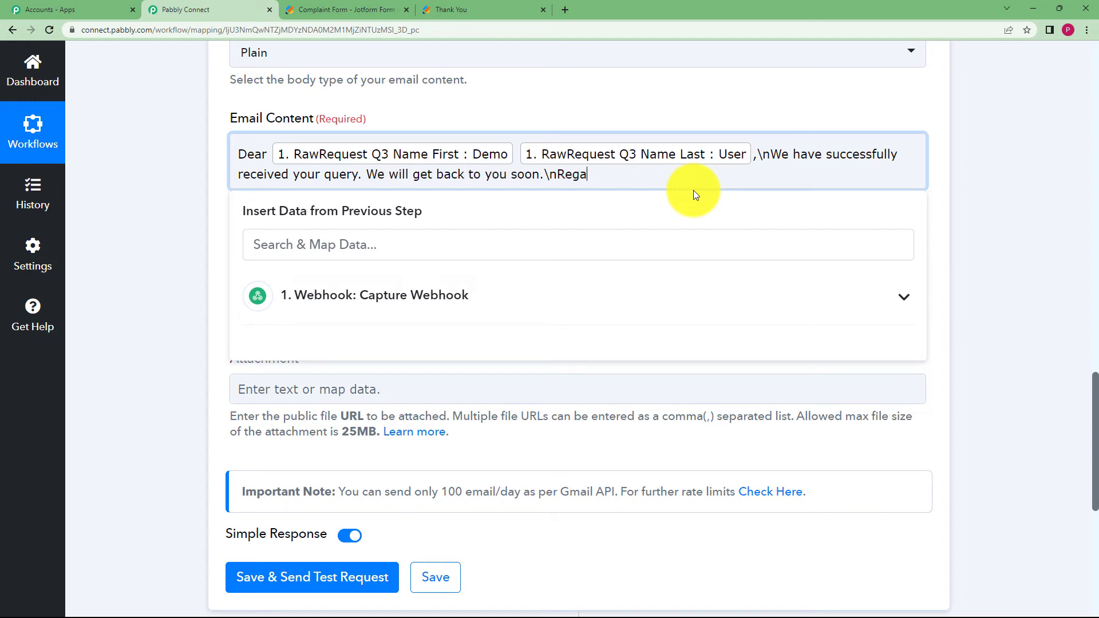
click(166, 216)
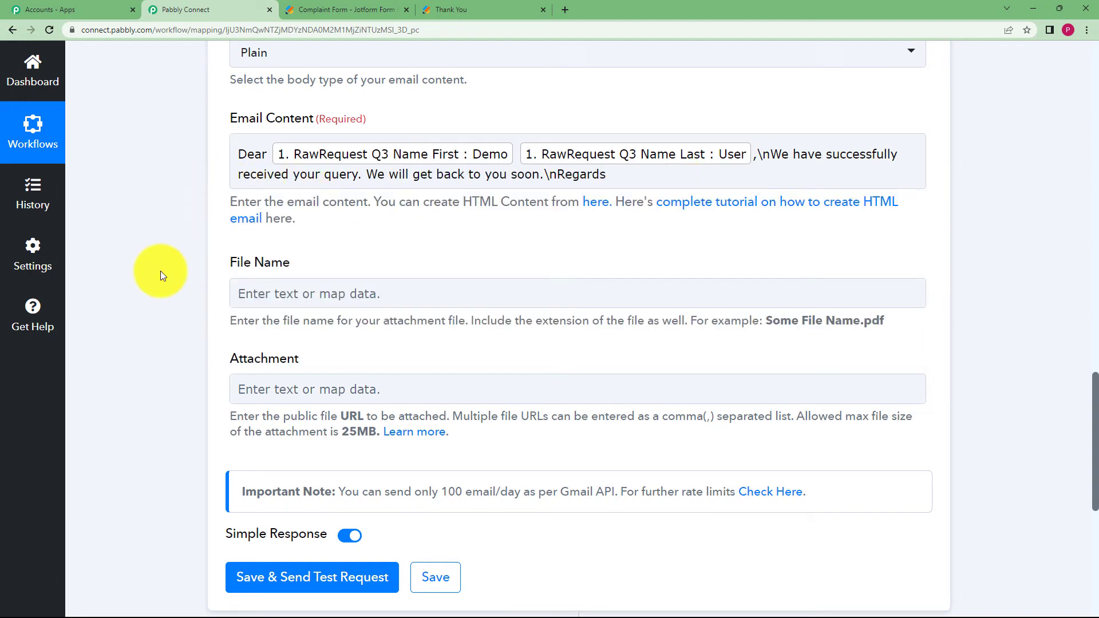
Step: Send a test email, confirm the response status is 'sent', and save the Gmail step
scroll(221, 380, down, 5)
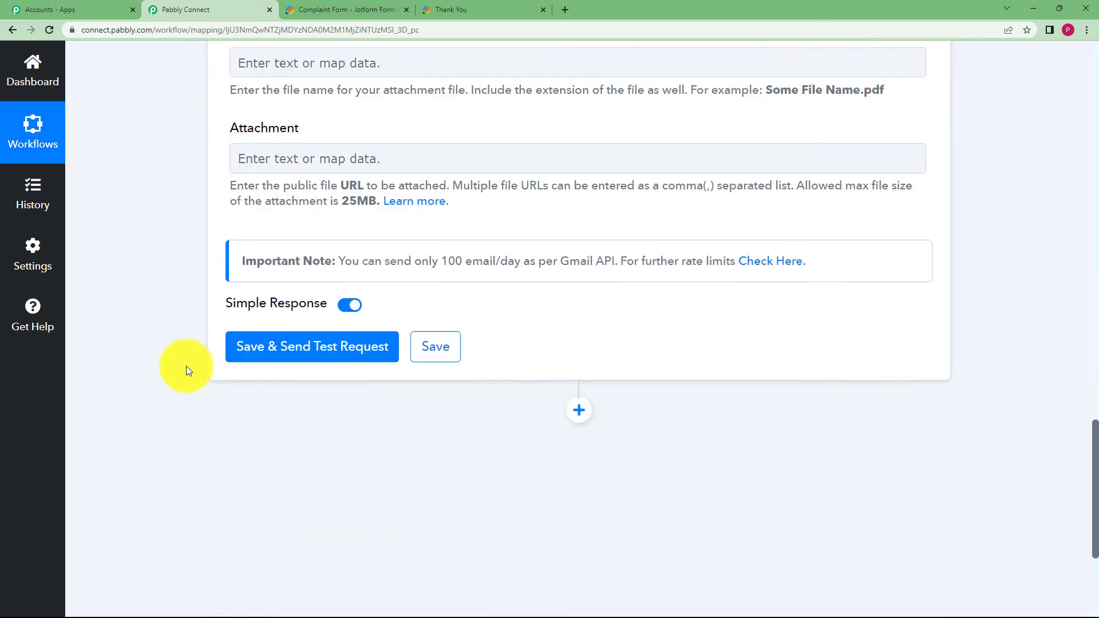
click(262, 289)
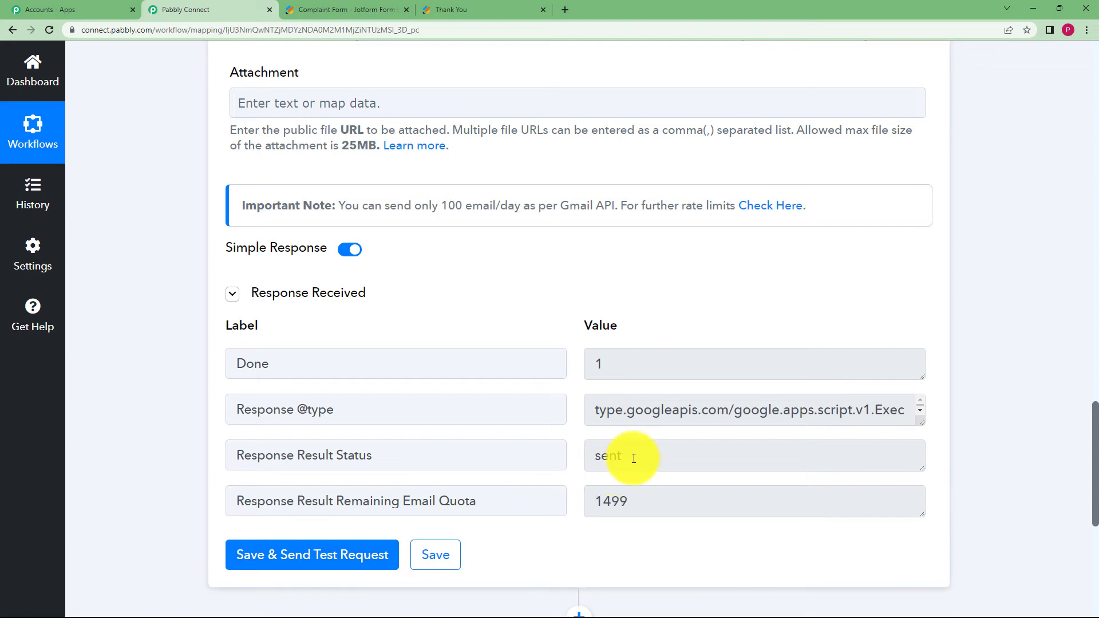
drag(633, 456, 540, 484)
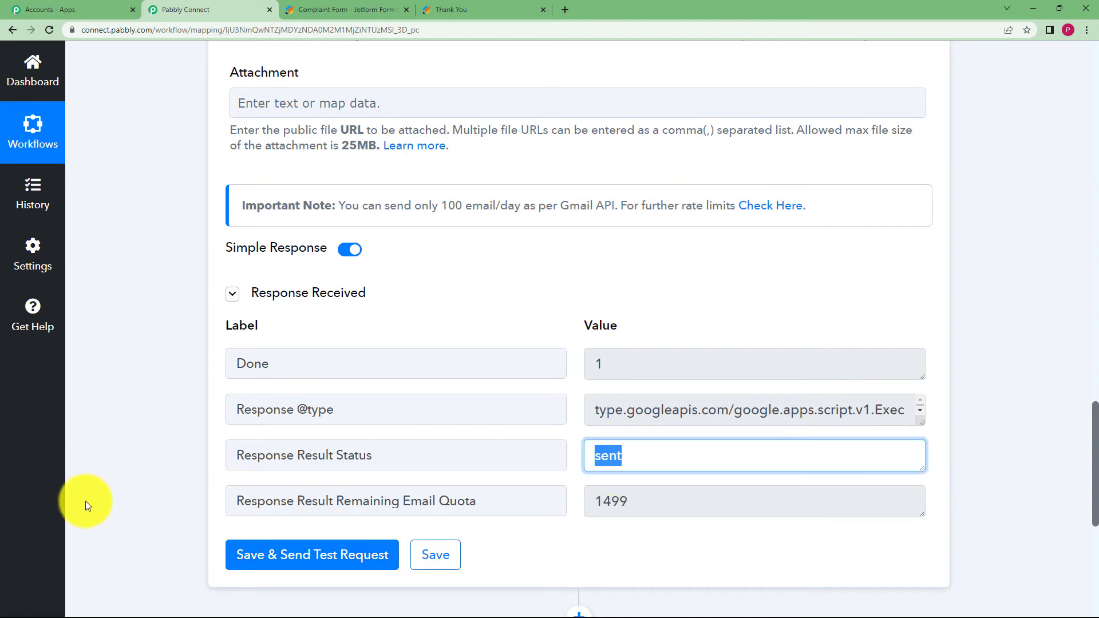
click(437, 560)
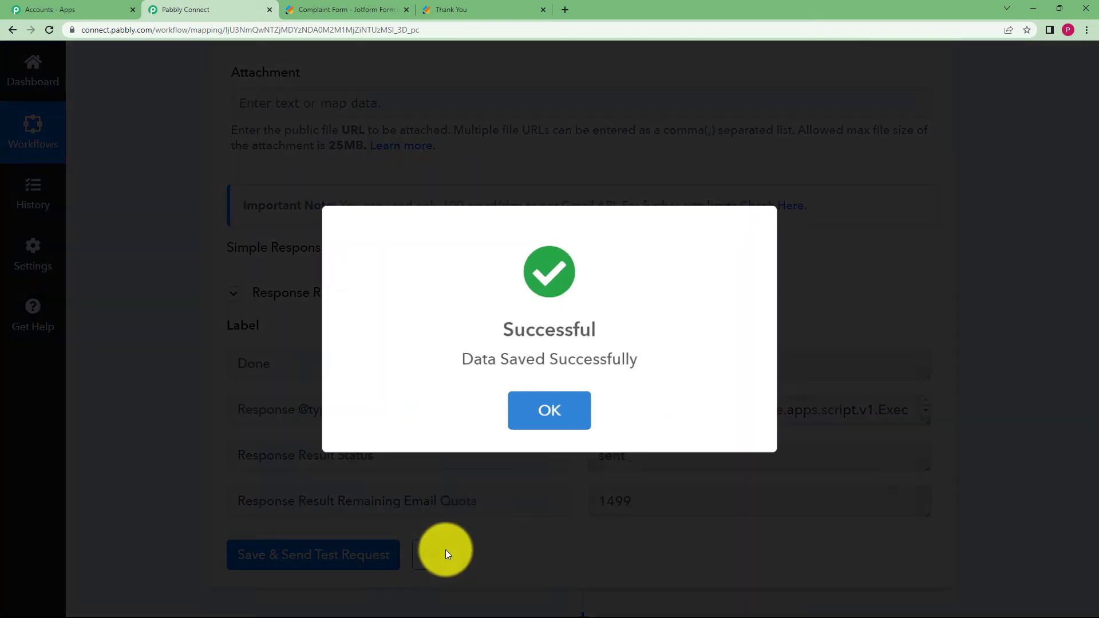
click(544, 417)
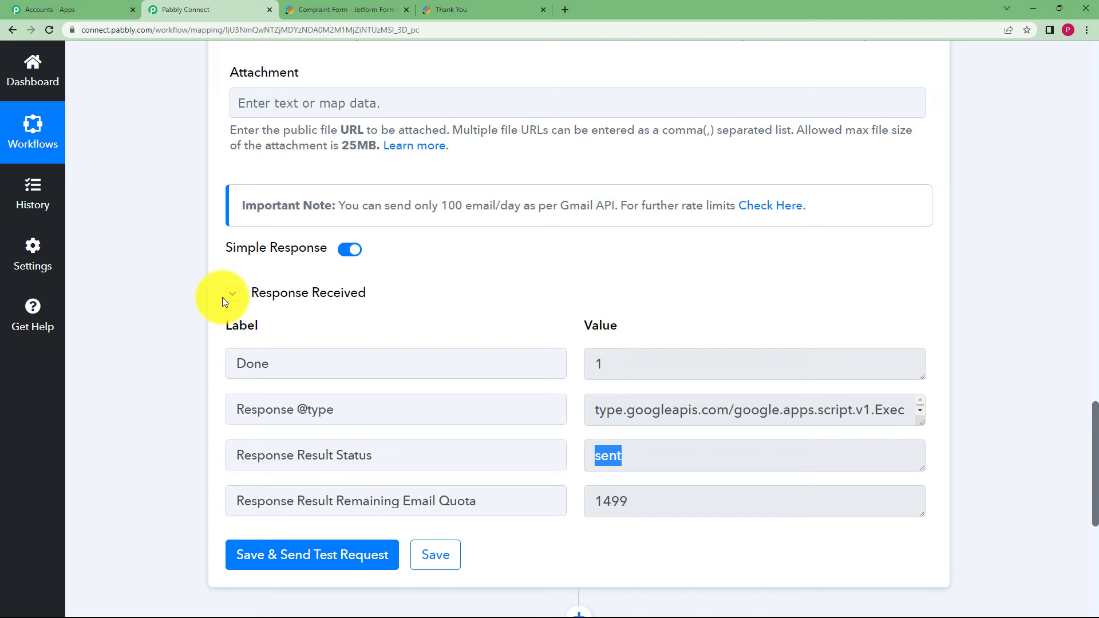
Step: Read the Jotform Complaint Form confirmation email in the Gmail inbox, then return to Pabbly Connect
key(alt+Tab)
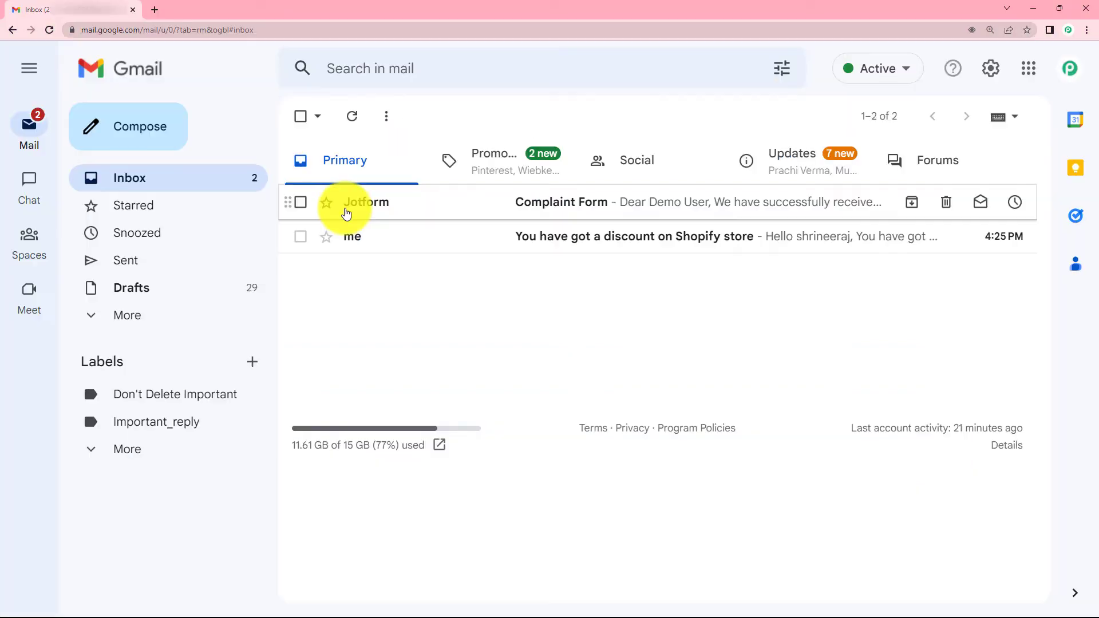
click(378, 214)
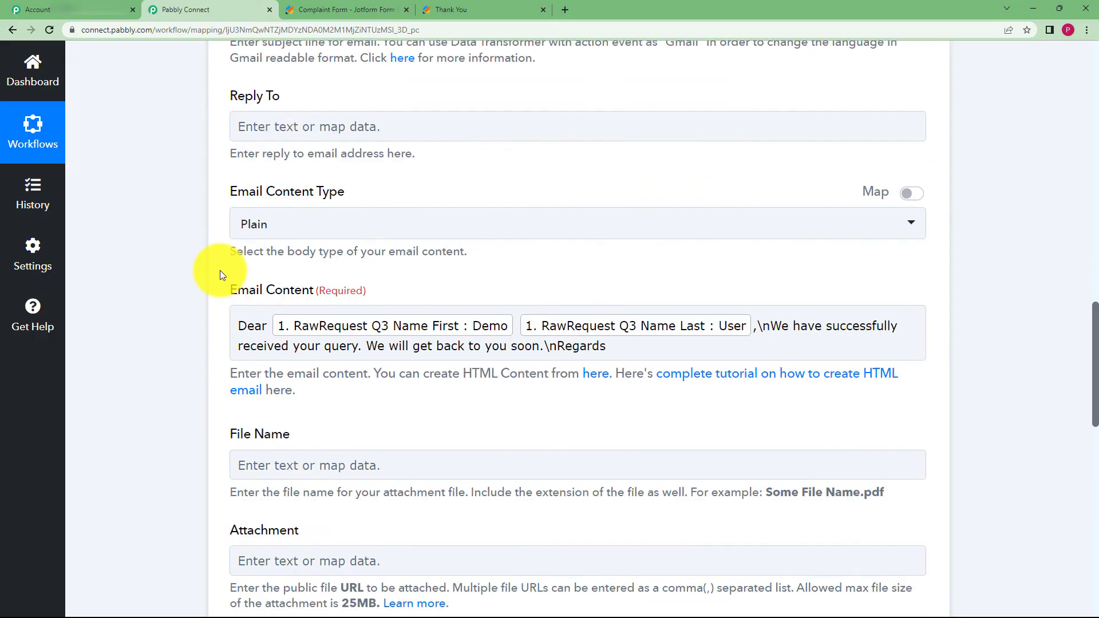
scroll(219, 268, up, 12)
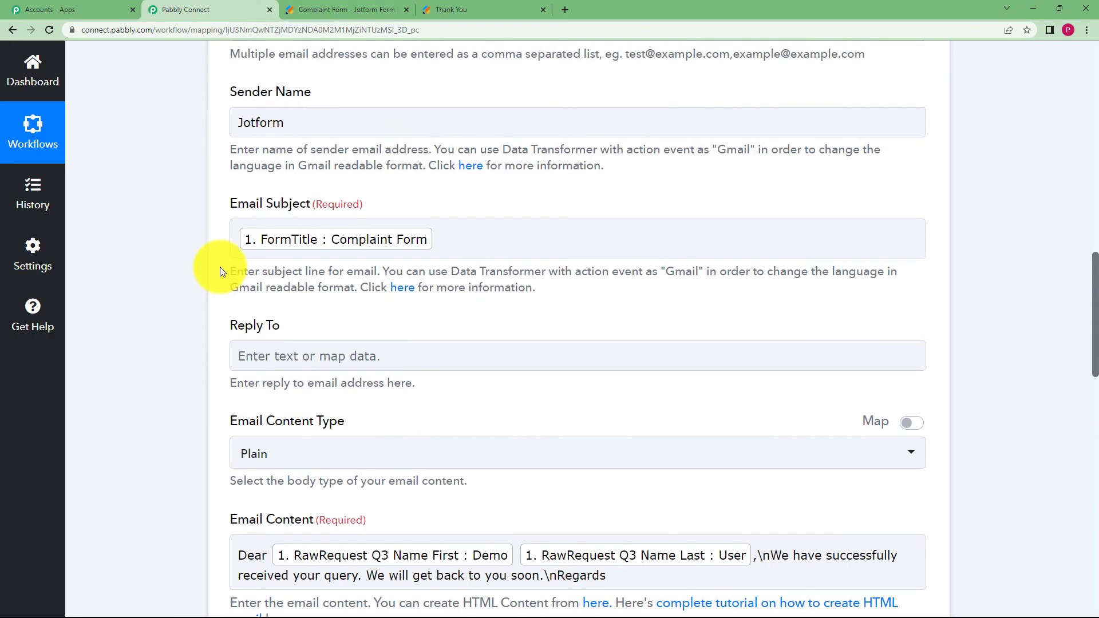
Step: Collapse the Gmail Send Email step to show the Webhook trigger and Gmail action together
click(454, 147)
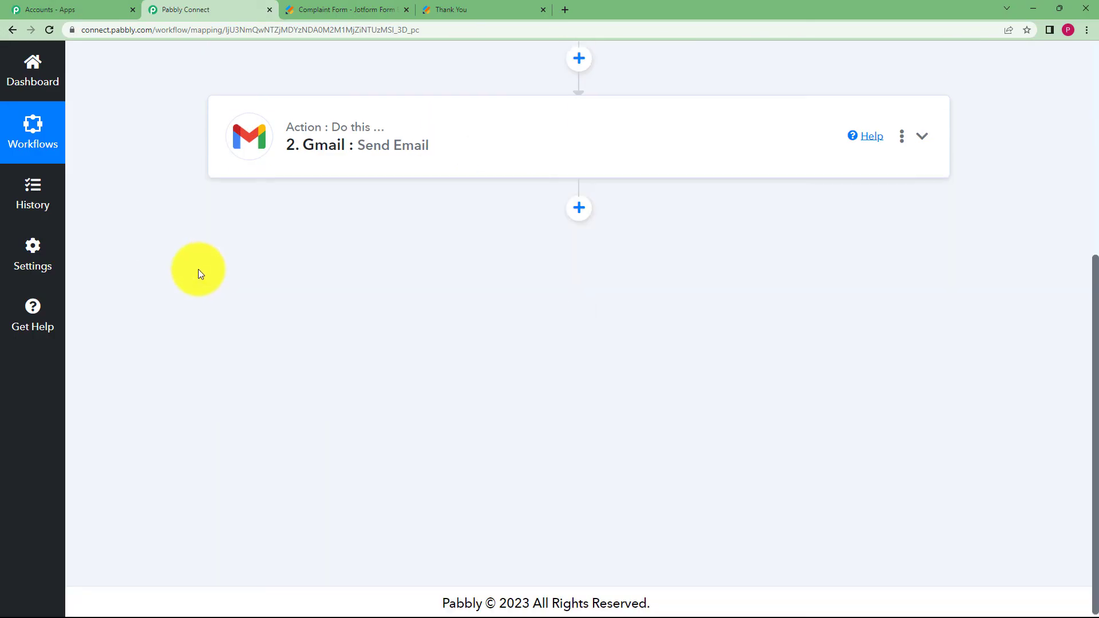
scroll(200, 269, up, 5)
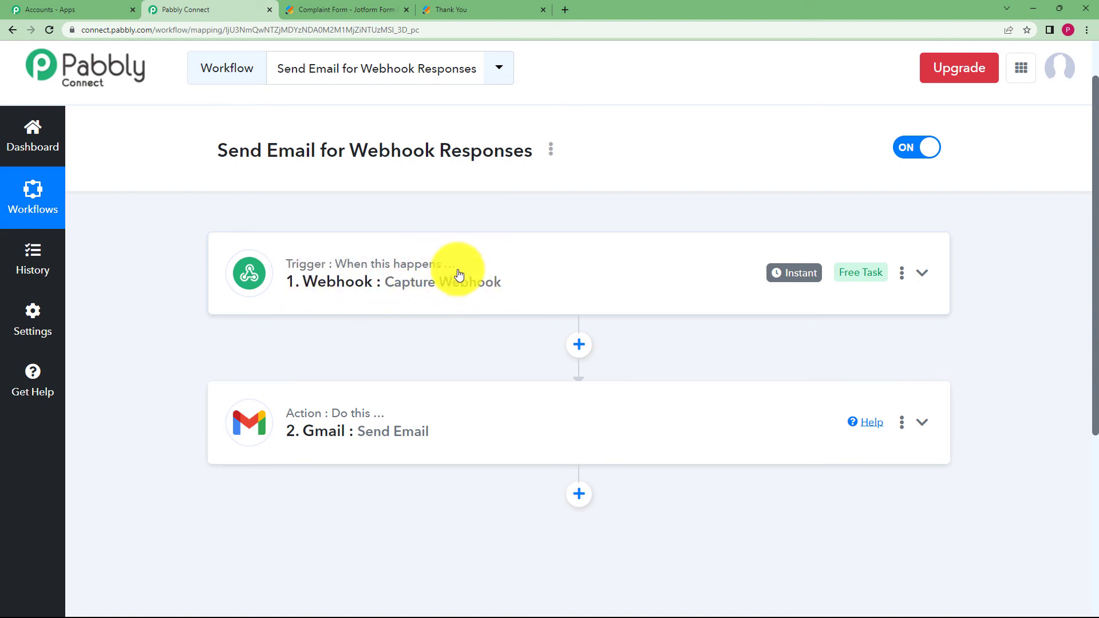
click(338, 10)
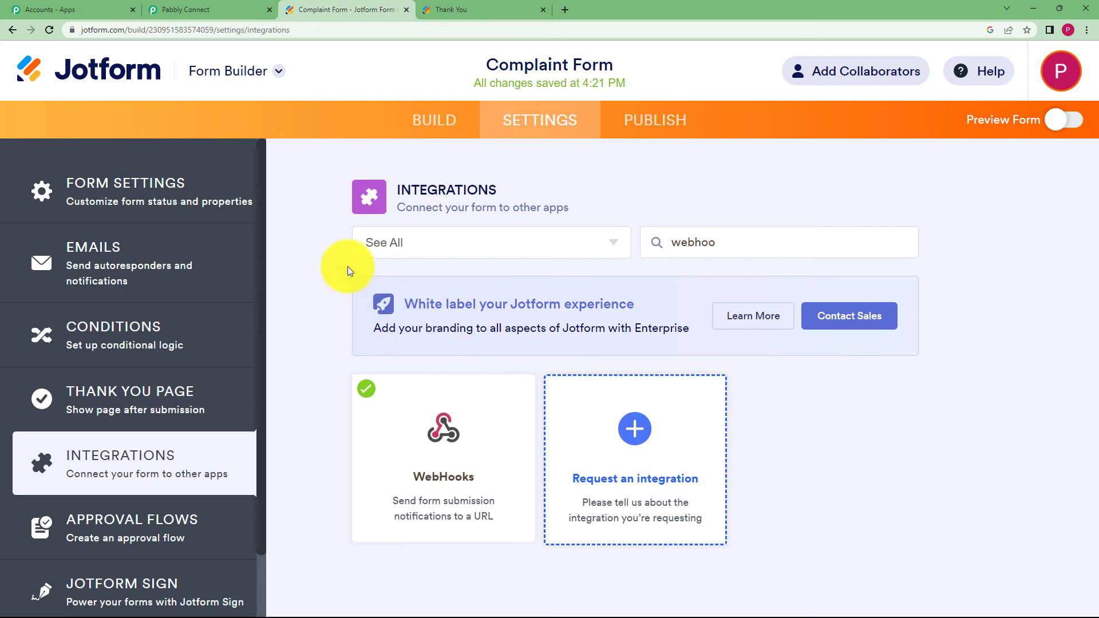
click(216, 9)
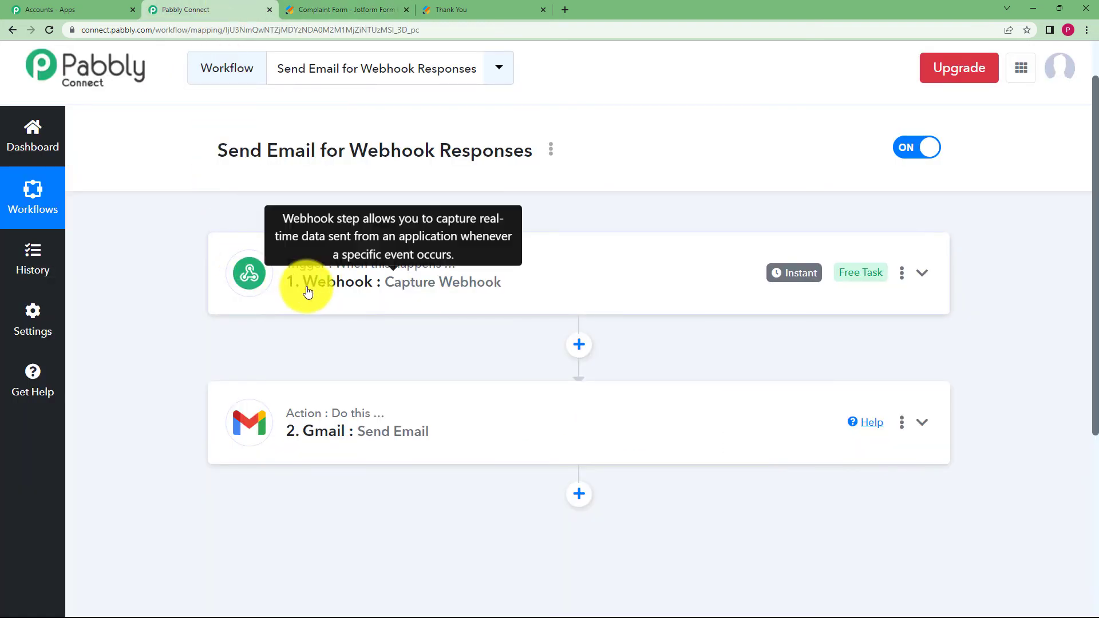